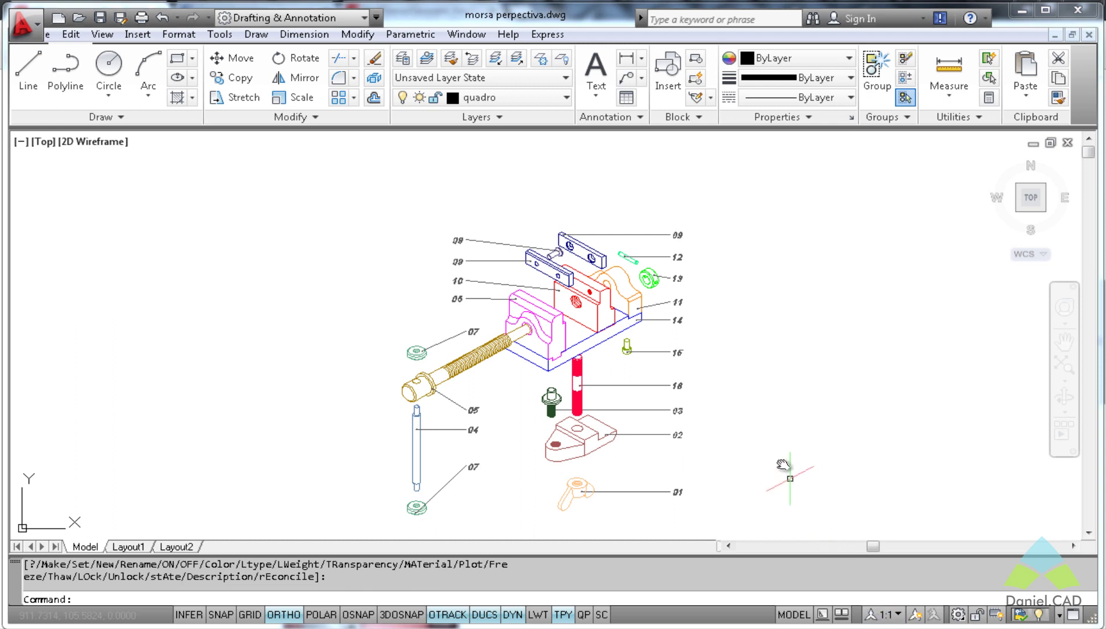
Step: Open Drafting Settings with OS, view the snap and grid settings, and close it
middle_click_drag(790, 480, 780, 456)
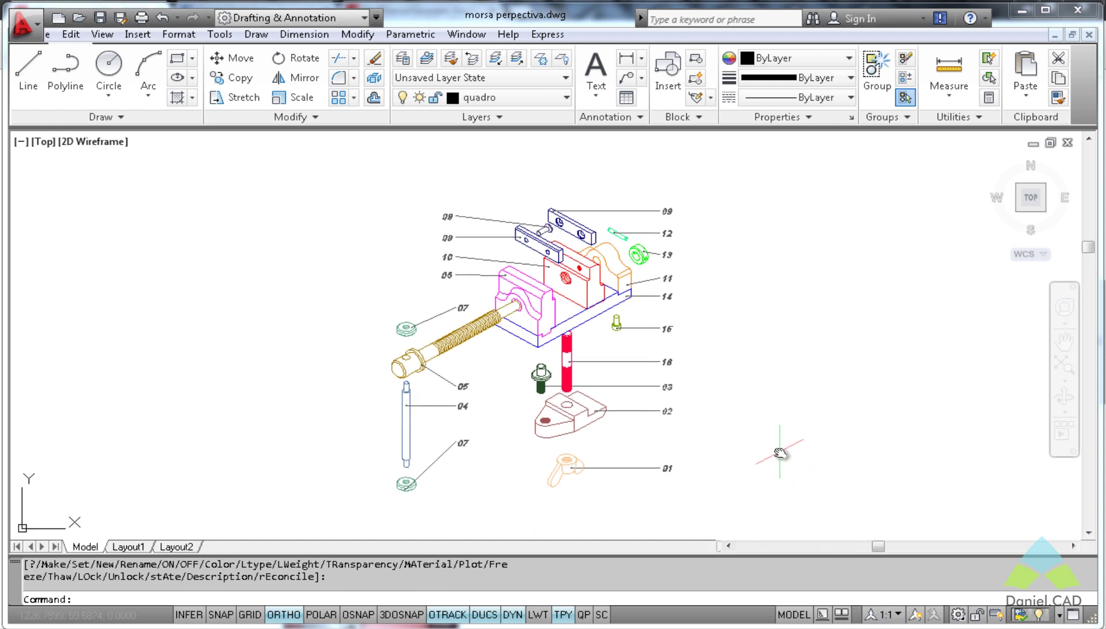
type("OS")
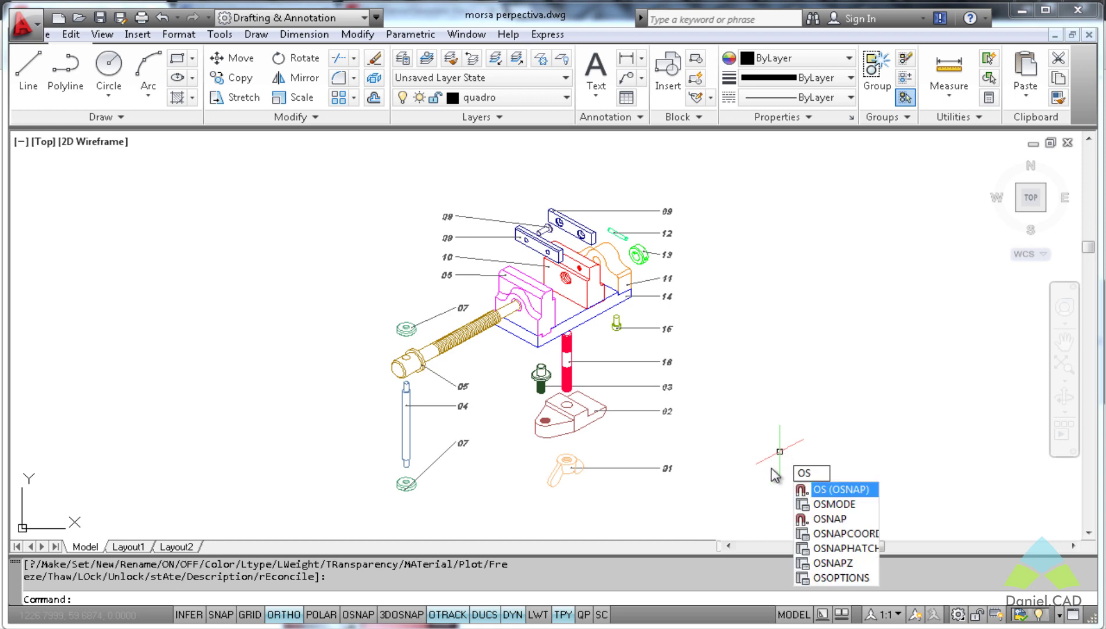
key("Return")
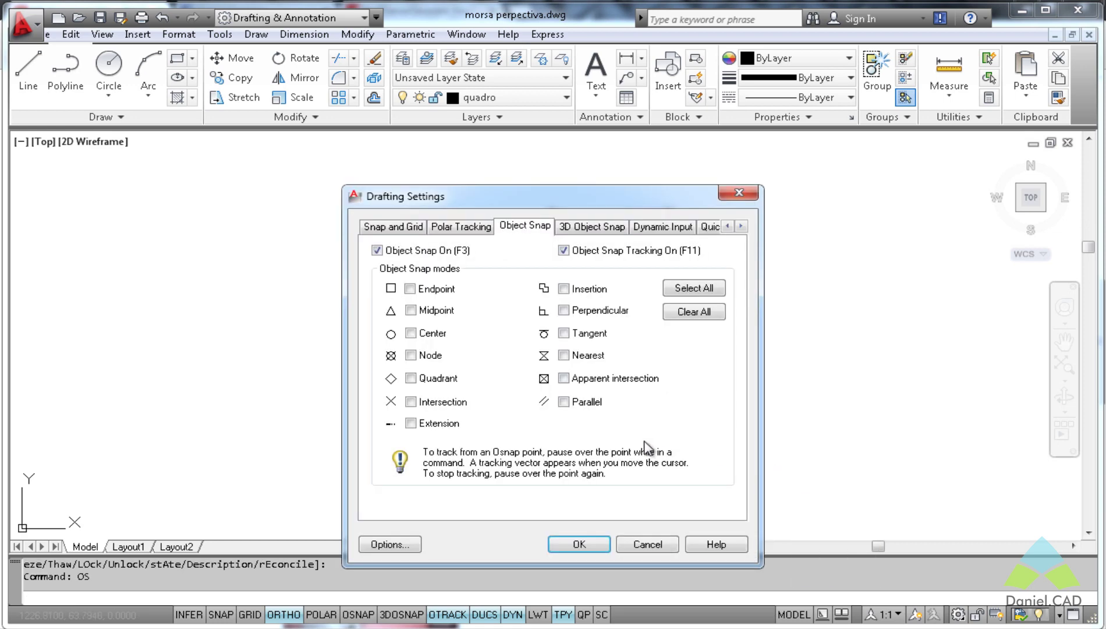
left_click(405, 225)
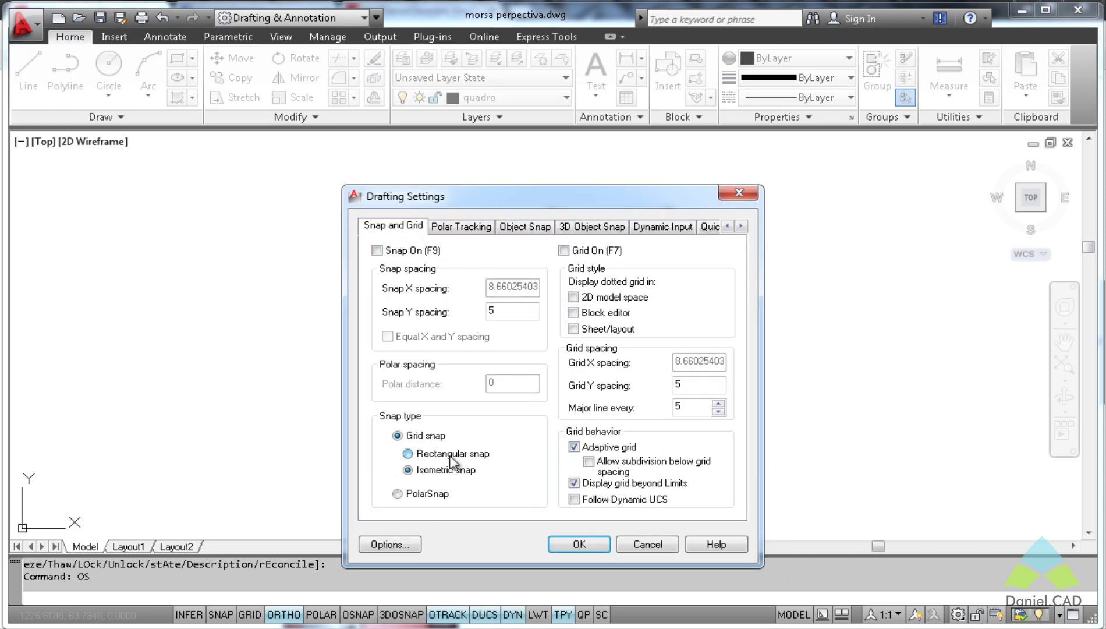
left_click(570, 542)
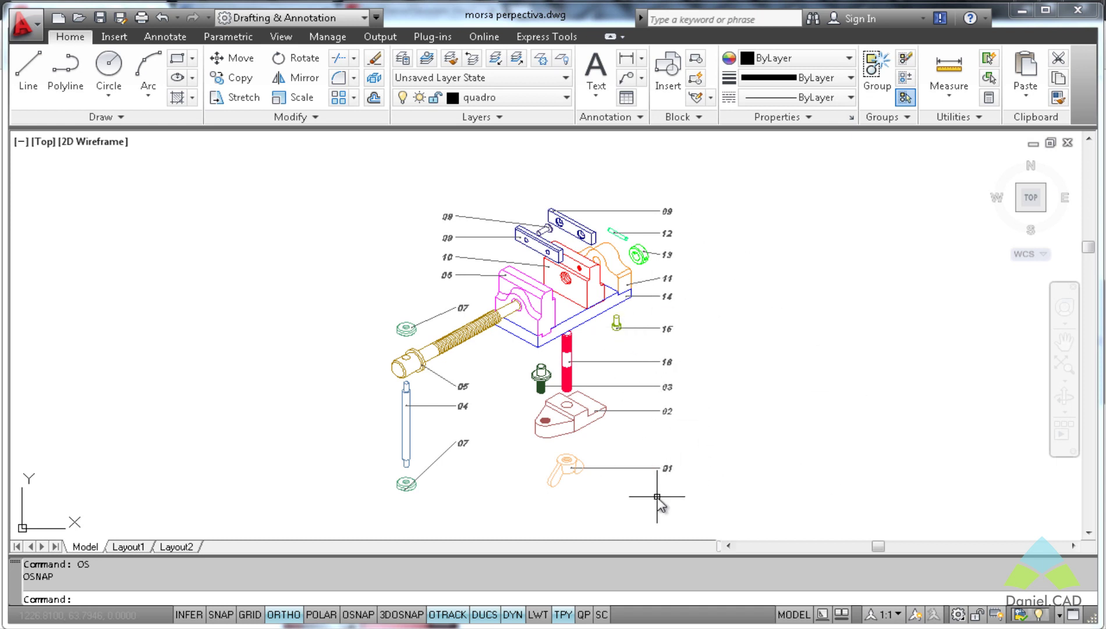
Step: Try changing balloon 01's number to 2 with ED, then discard the edit
scroll(644, 464, "up", 3)
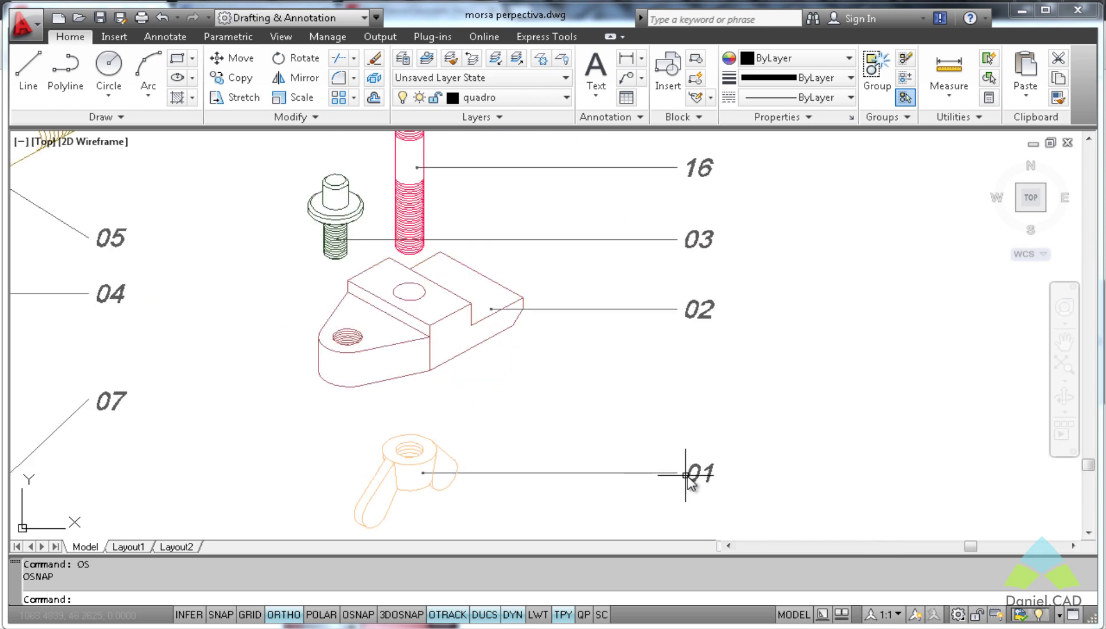
type("ed")
key("Return")
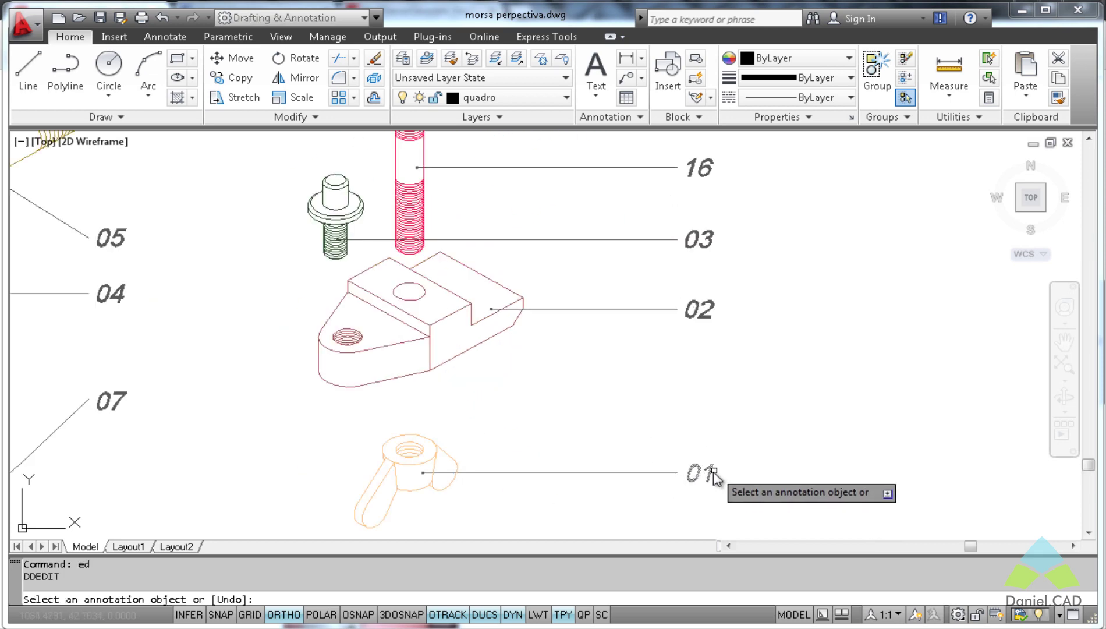
left_click(712, 478)
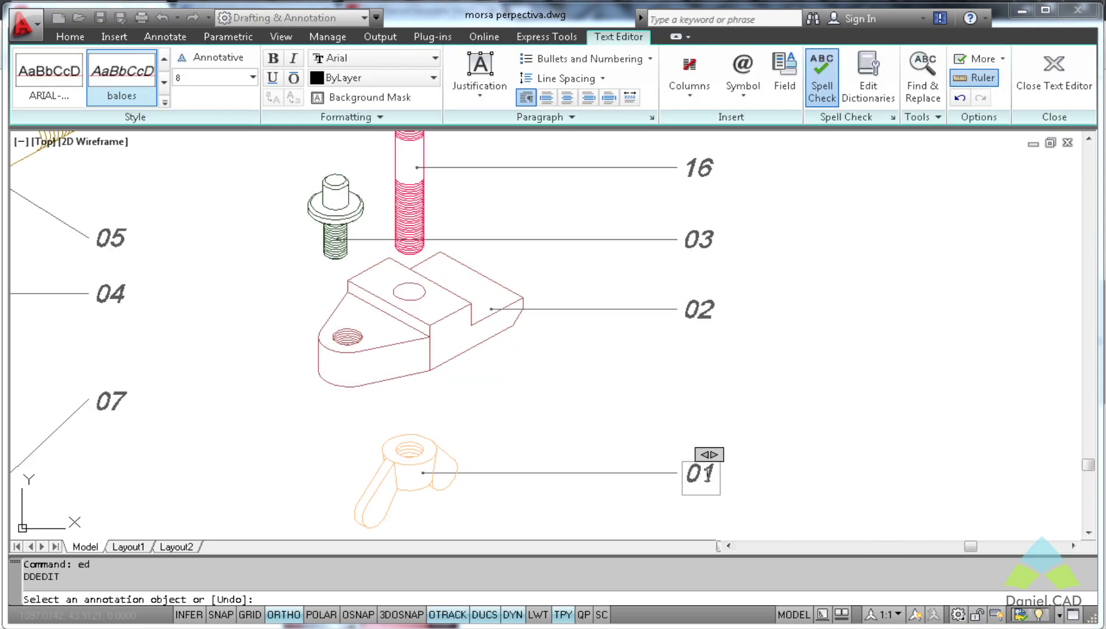
type("2")
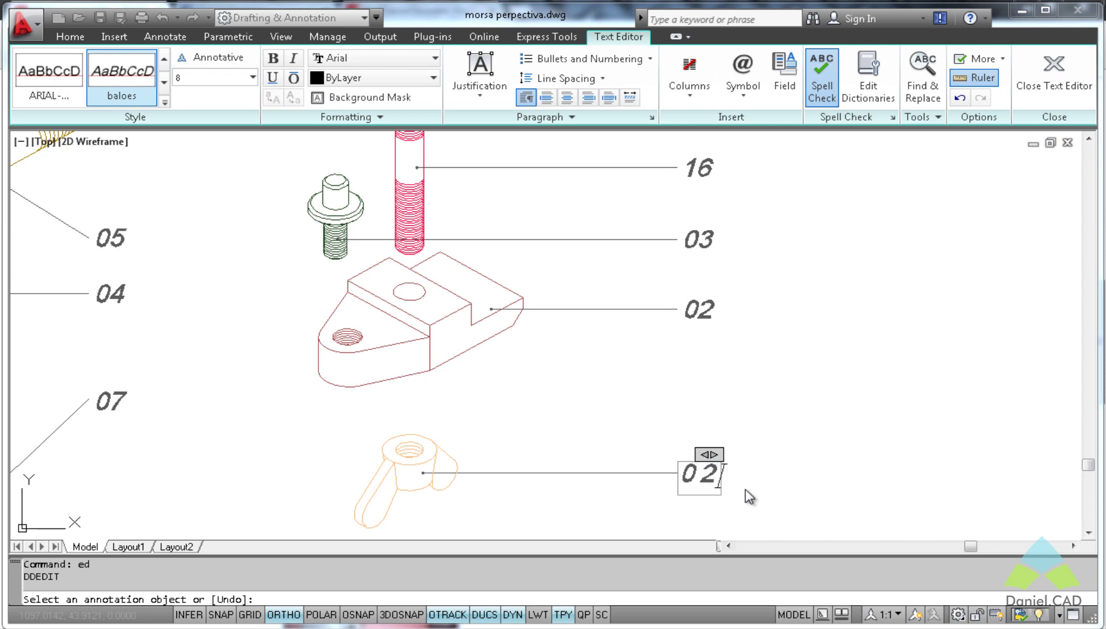
key("Escape")
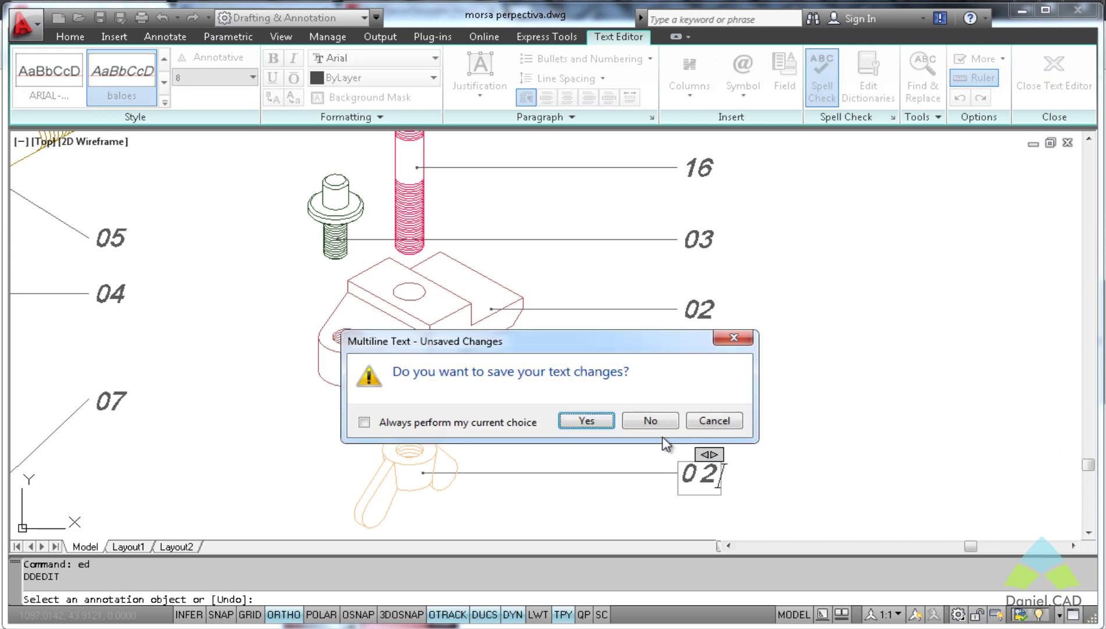
key("Return")
scroll(663, 433, "down", 5)
key("Escape")
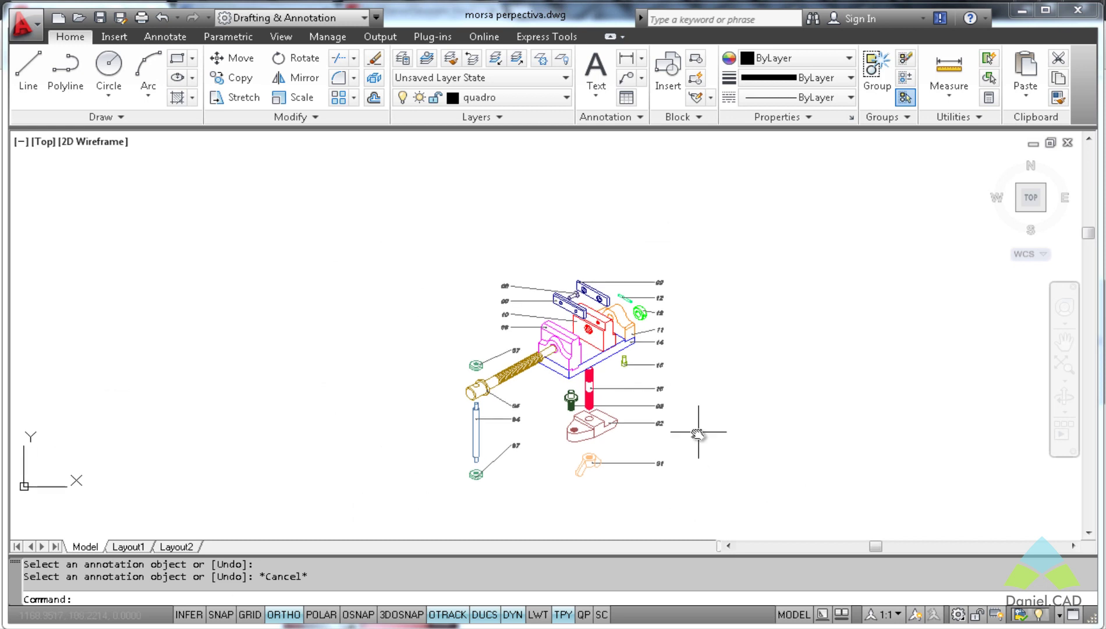
scroll(703, 439, "up", 1)
scroll(737, 428, "up", 1)
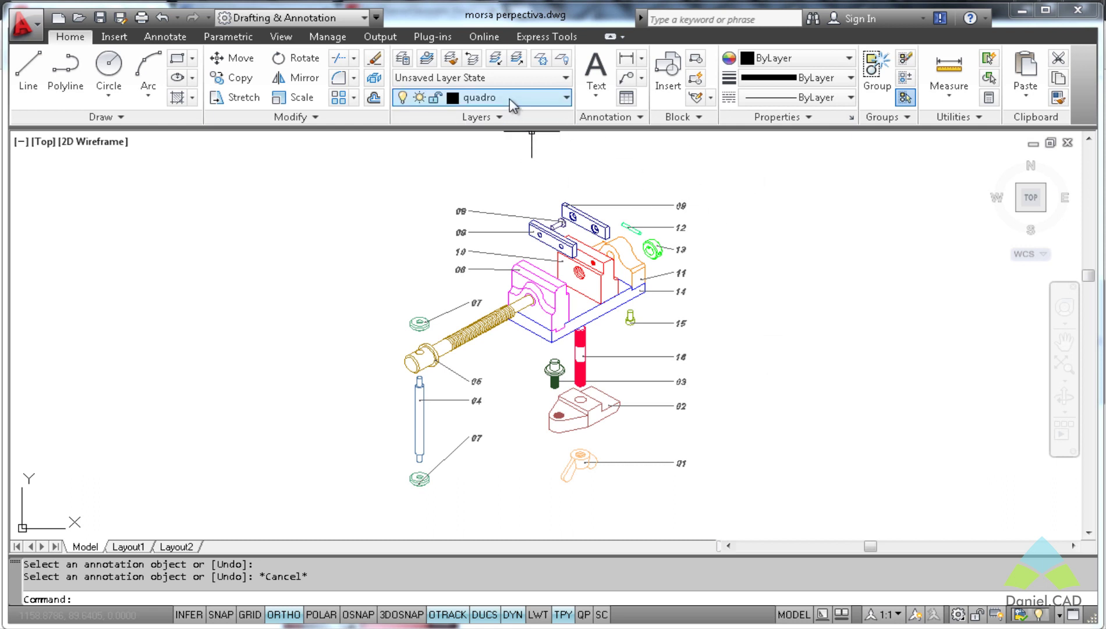
Step: Lock the peça 12 layer from the layer list
left_click(472, 102)
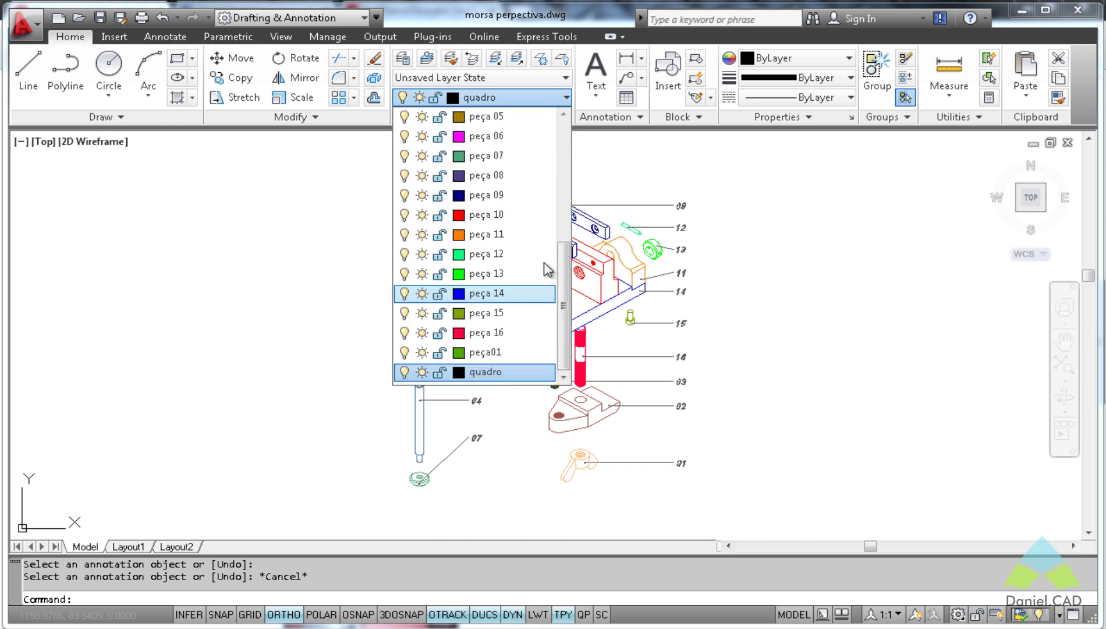
left_click(698, 186)
left_click(654, 173)
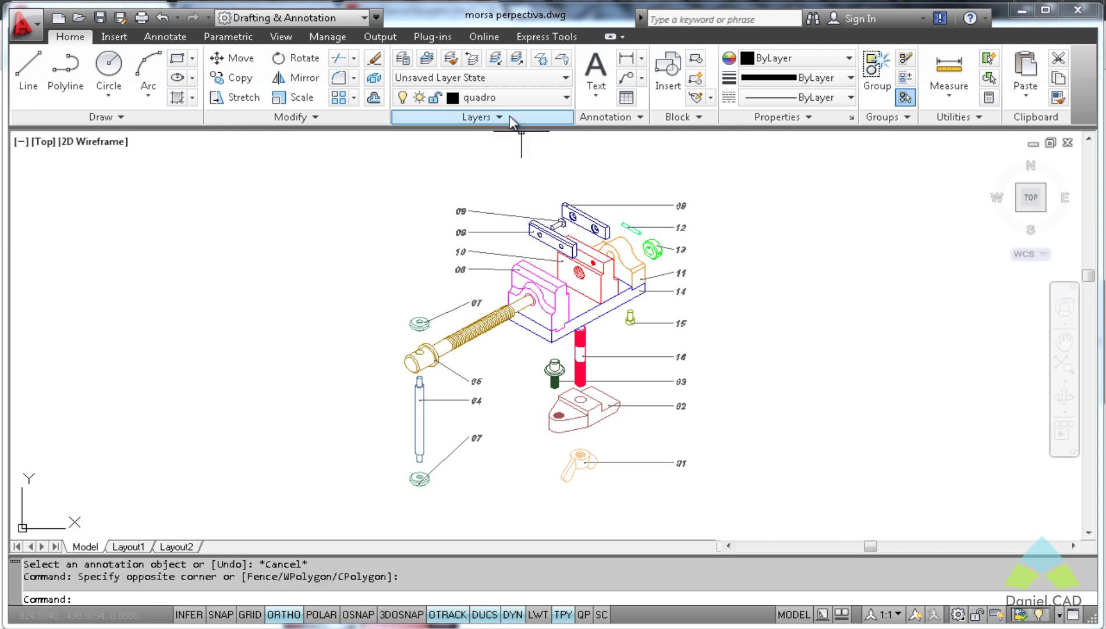
left_click(495, 100)
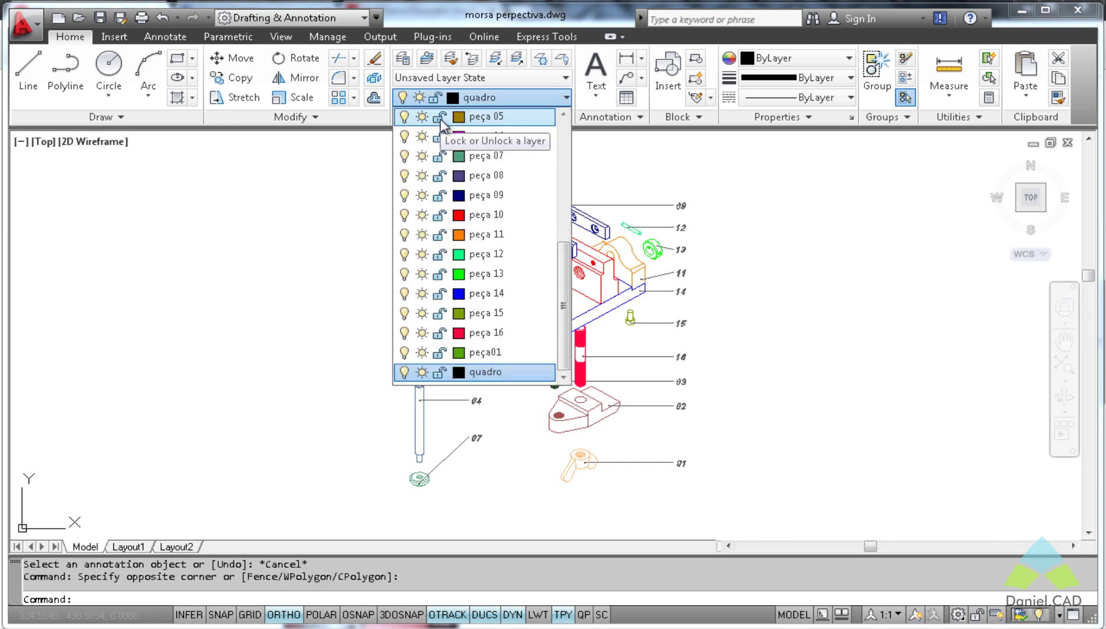
left_click(440, 255)
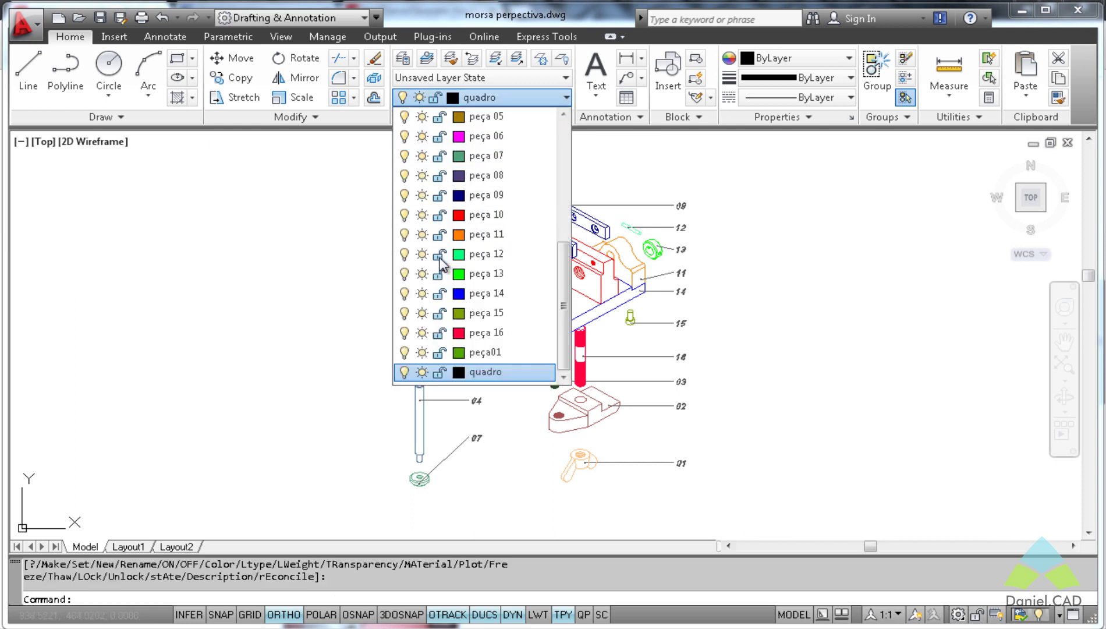
left_click(703, 278)
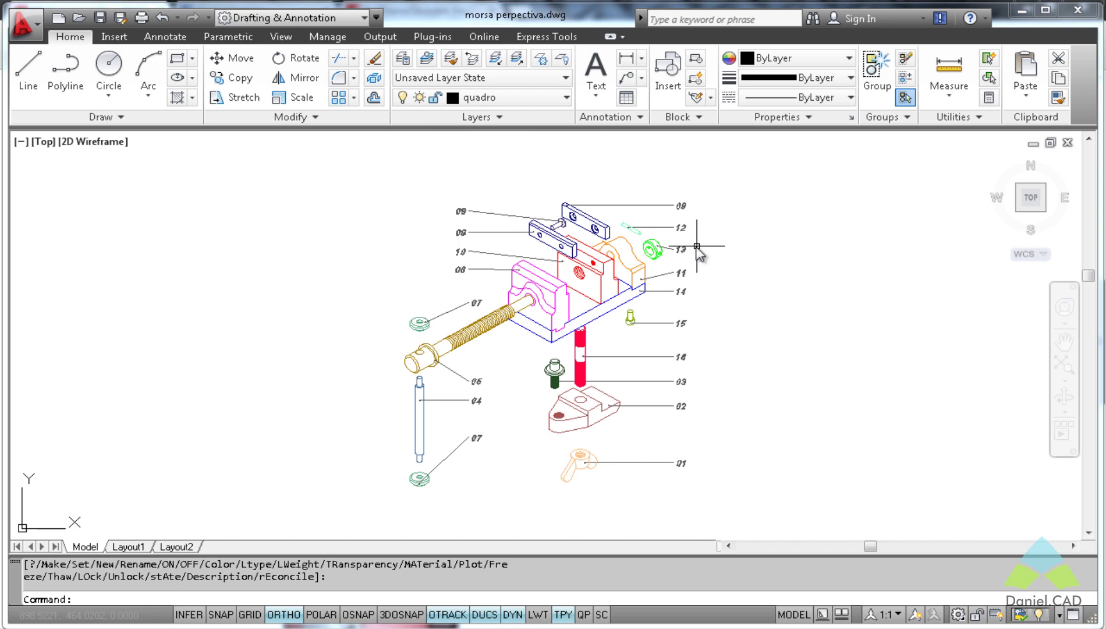
scroll(696, 245, "up", 5)
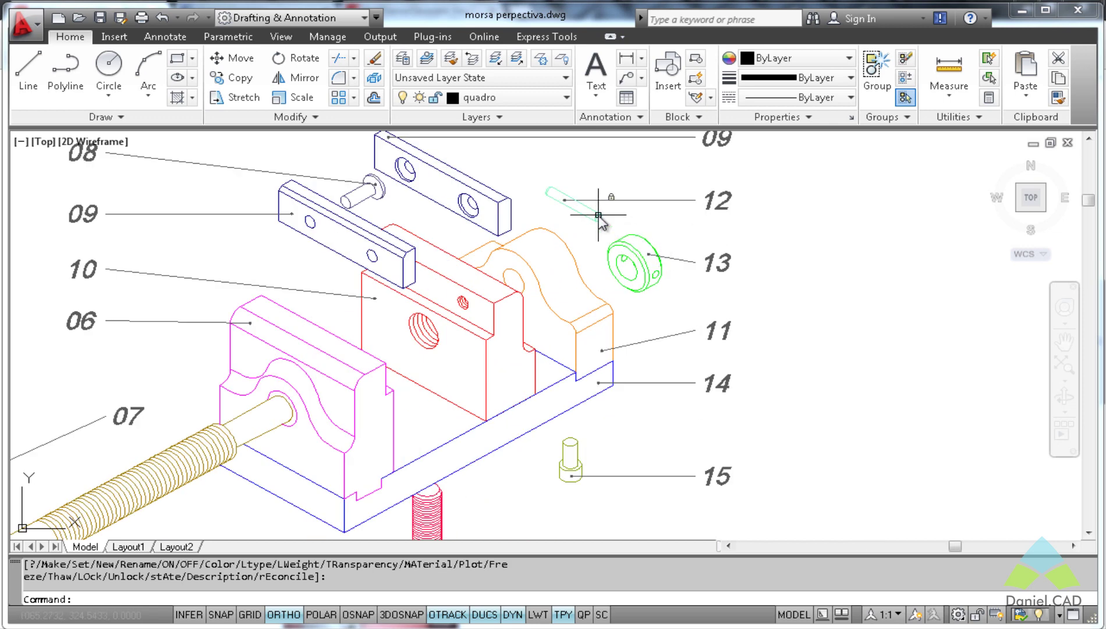
key("Return")
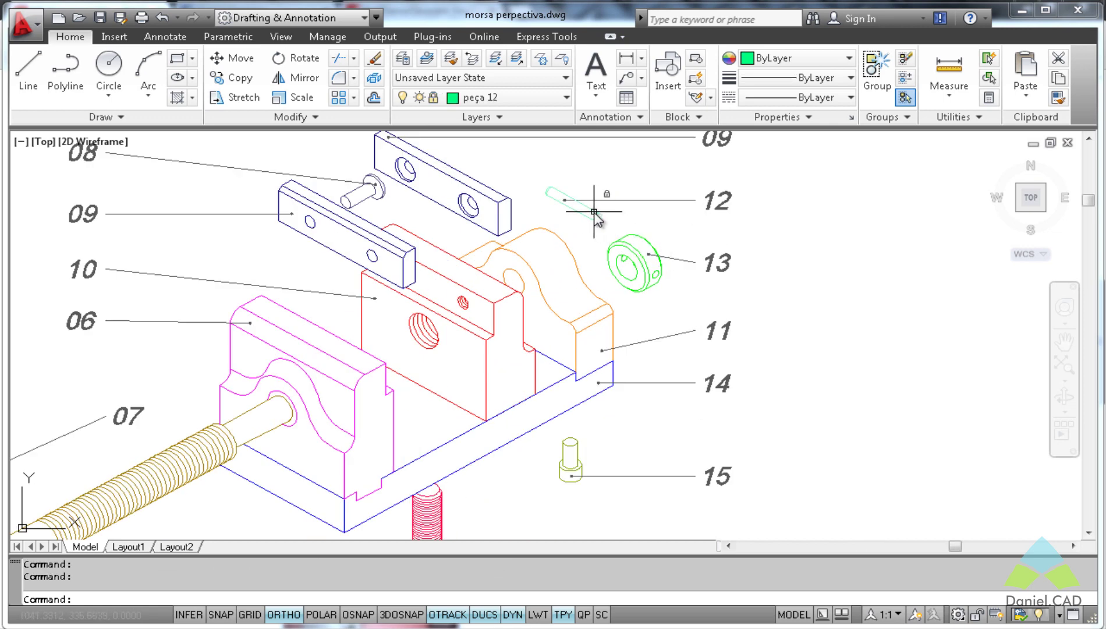
Step: Try deleting pin 12 while its layer is locked, then clear the selection
key("Delete")
left_click(538, 169)
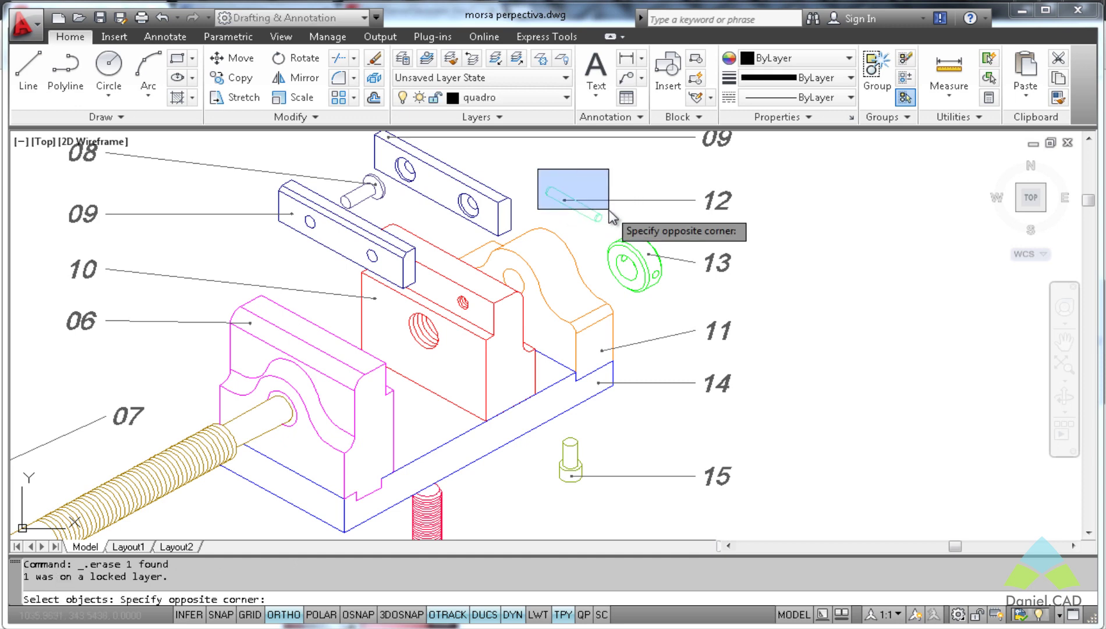
left_click(608, 210)
key("Return")
key("Escape")
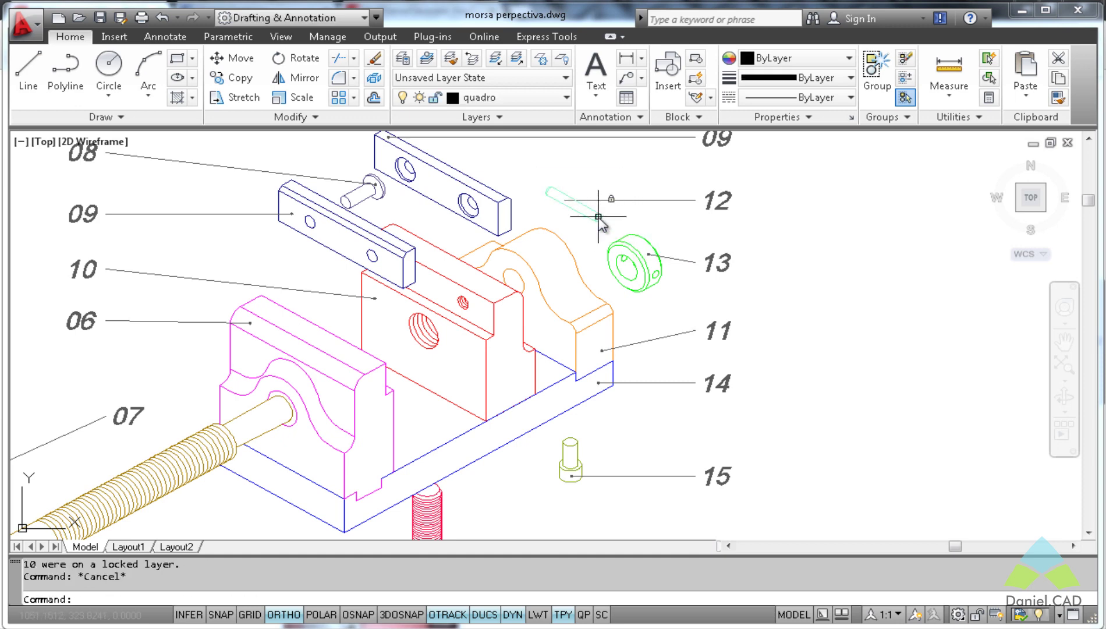
Step: Unlock the peça 12 layer and delete pin 12
left_click(524, 97)
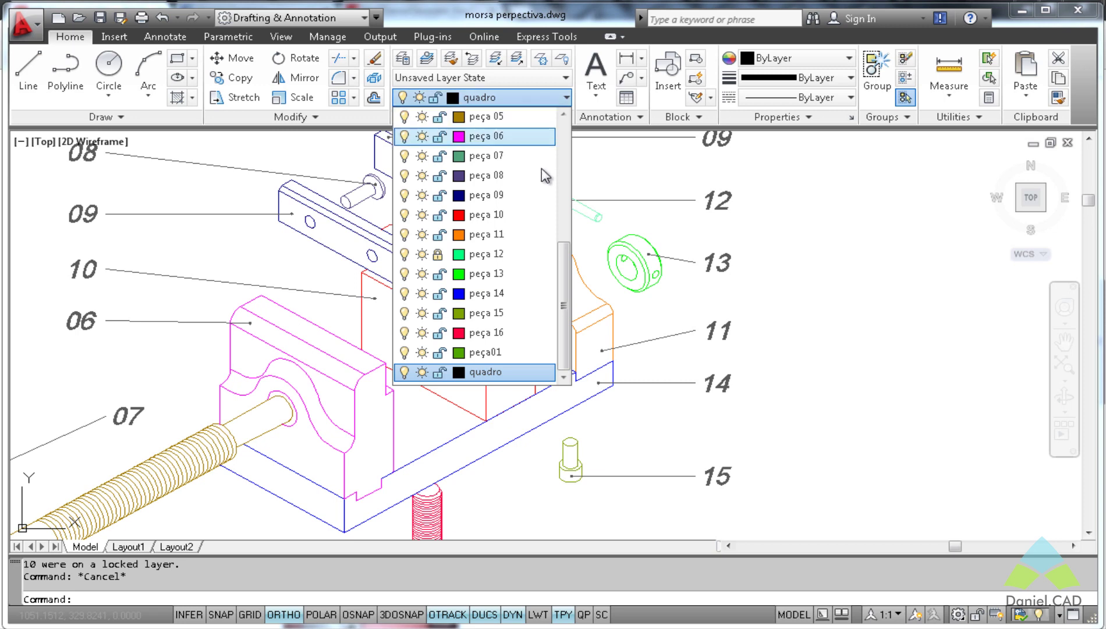
left_click(437, 254)
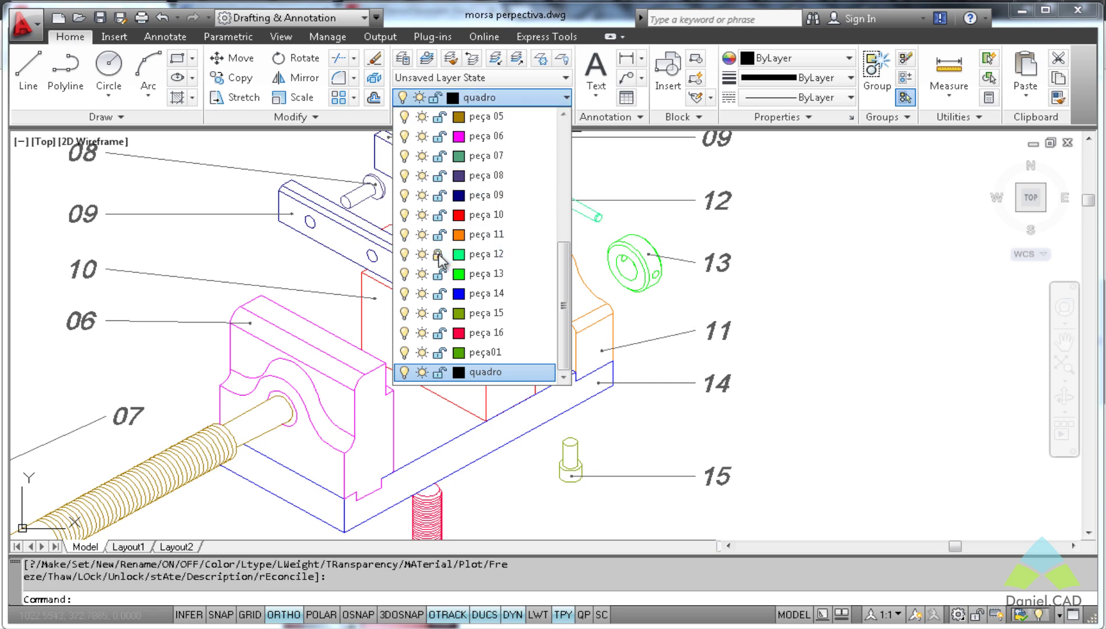
left_click(483, 256)
left_click(591, 213)
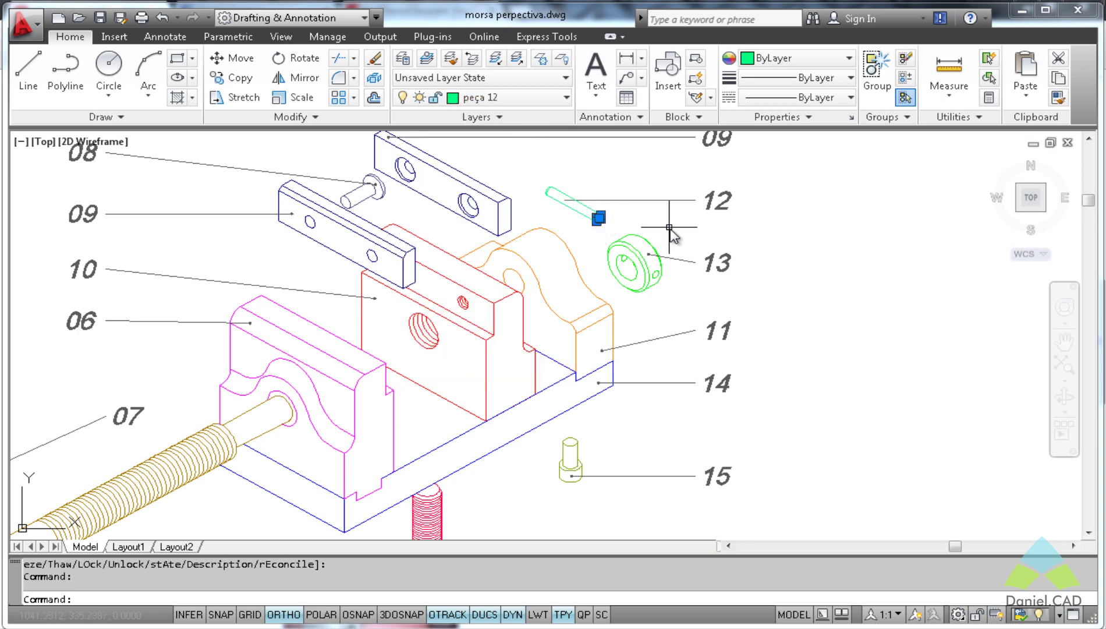
key("Delete")
Step: Delete the pin's end and the pin itself using selection windows
scroll(601, 211, "up", 3)
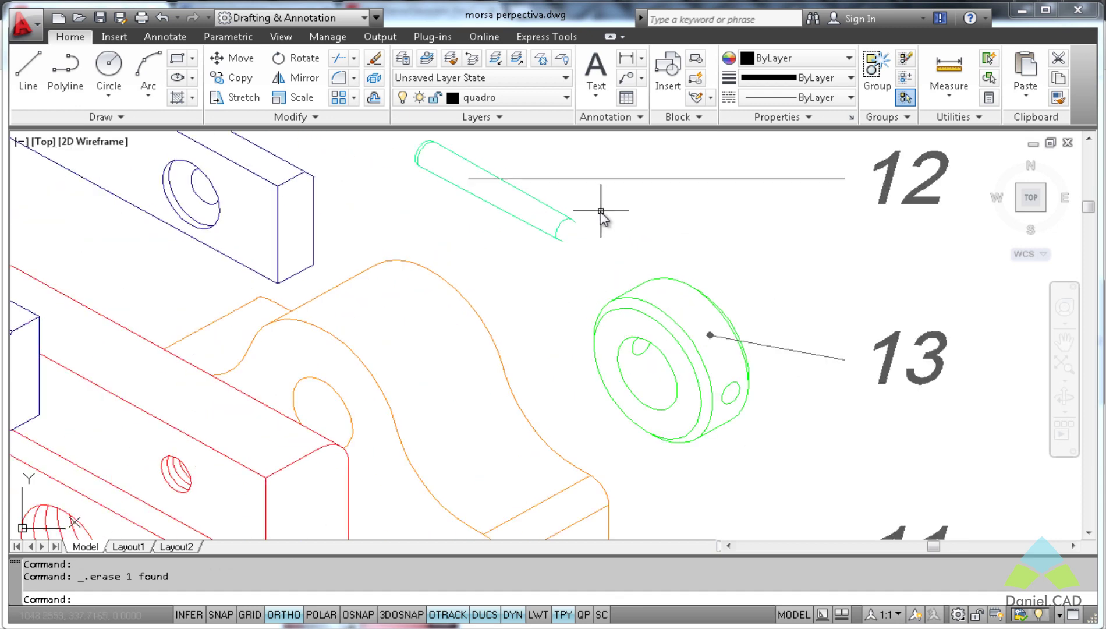
left_click(600, 210)
left_click(538, 247)
key("Delete")
left_click(595, 215)
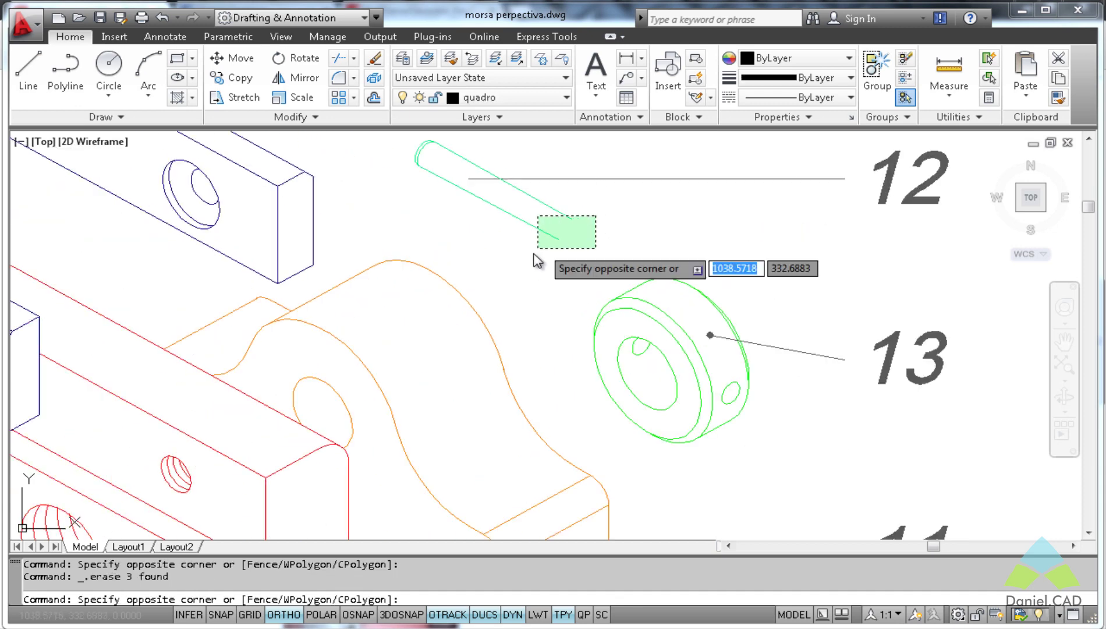
left_click(537, 261)
key("Delete")
Step: Undo both pin deletions, then check the application menu's Save As without saving
key("ctrl+z")
key("ctrl+z")
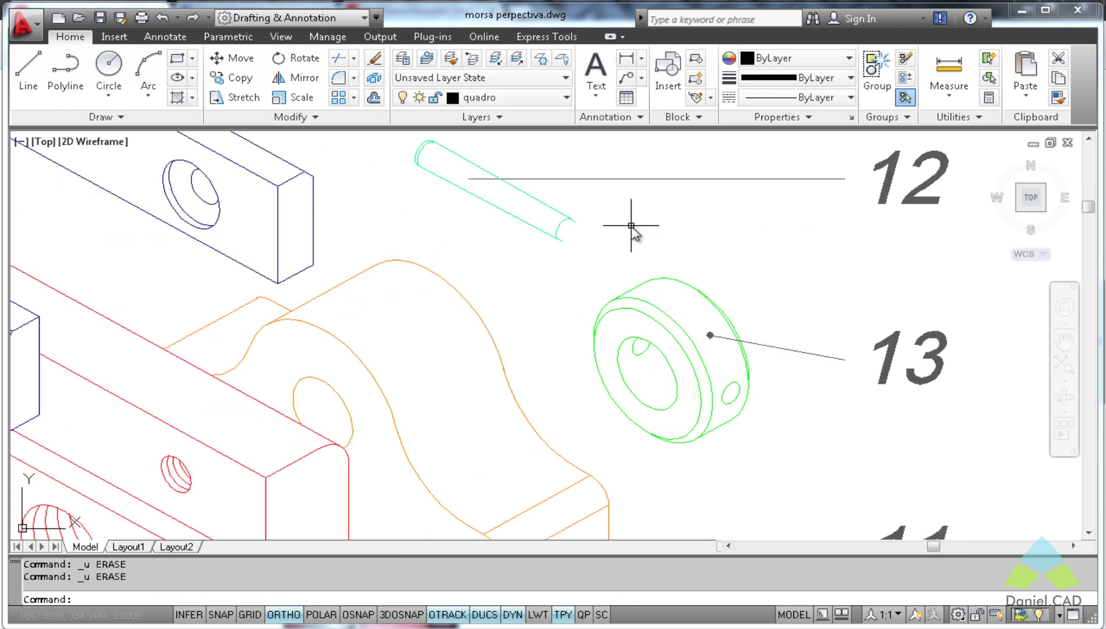
key("ctrl+z")
key("ctrl+z")
scroll(631, 225, "down", 2)
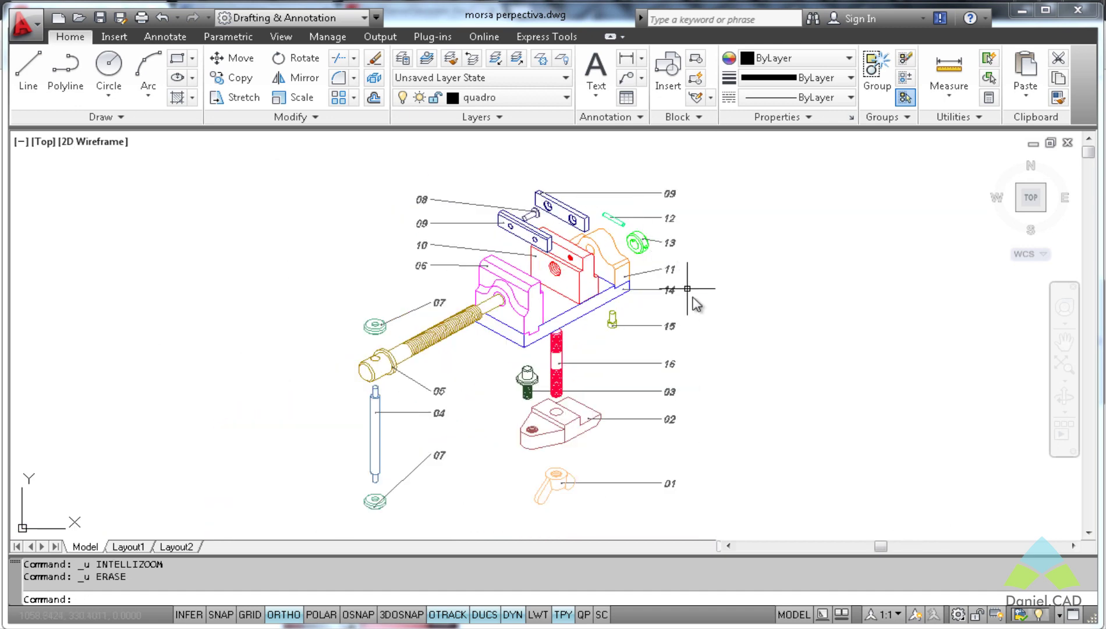
middle_click_drag(693, 300, 695, 275)
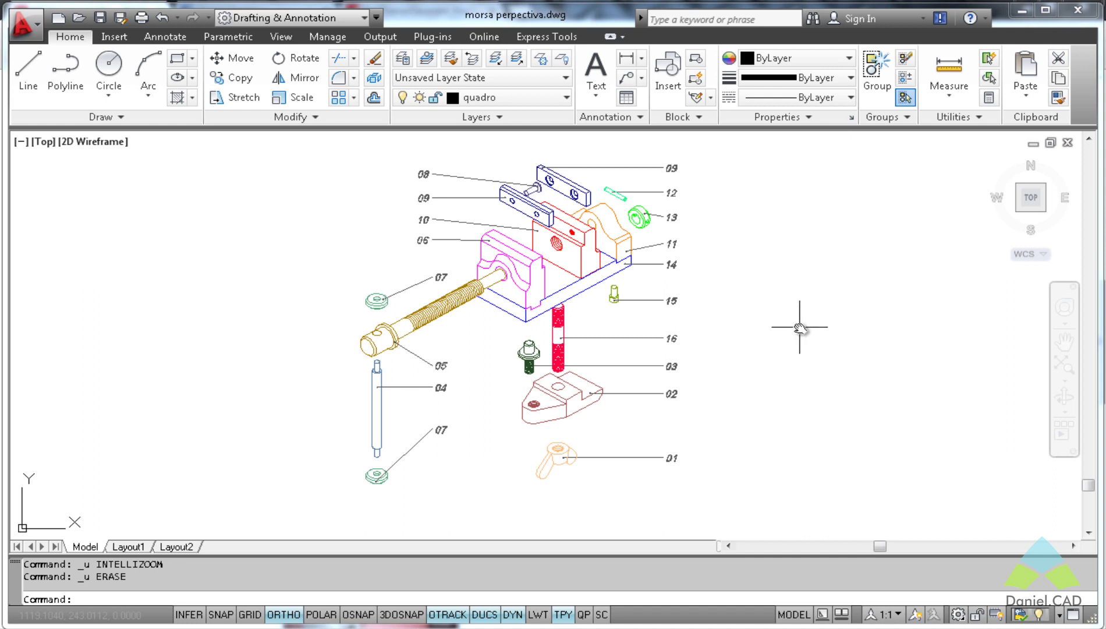
left_click(28, 21)
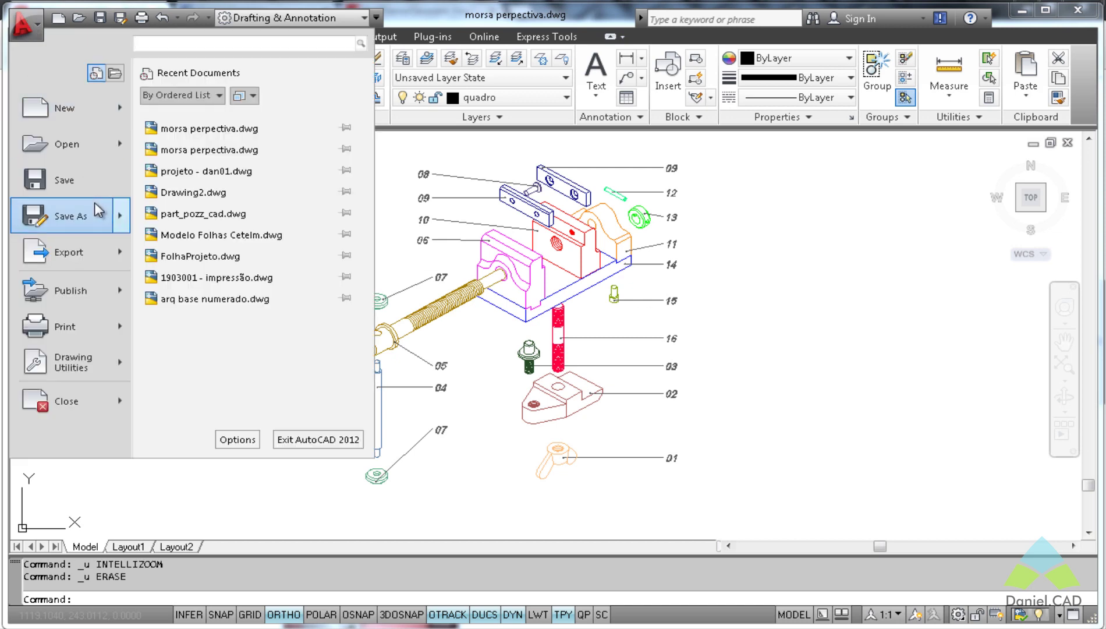
mouse_move(62, 216)
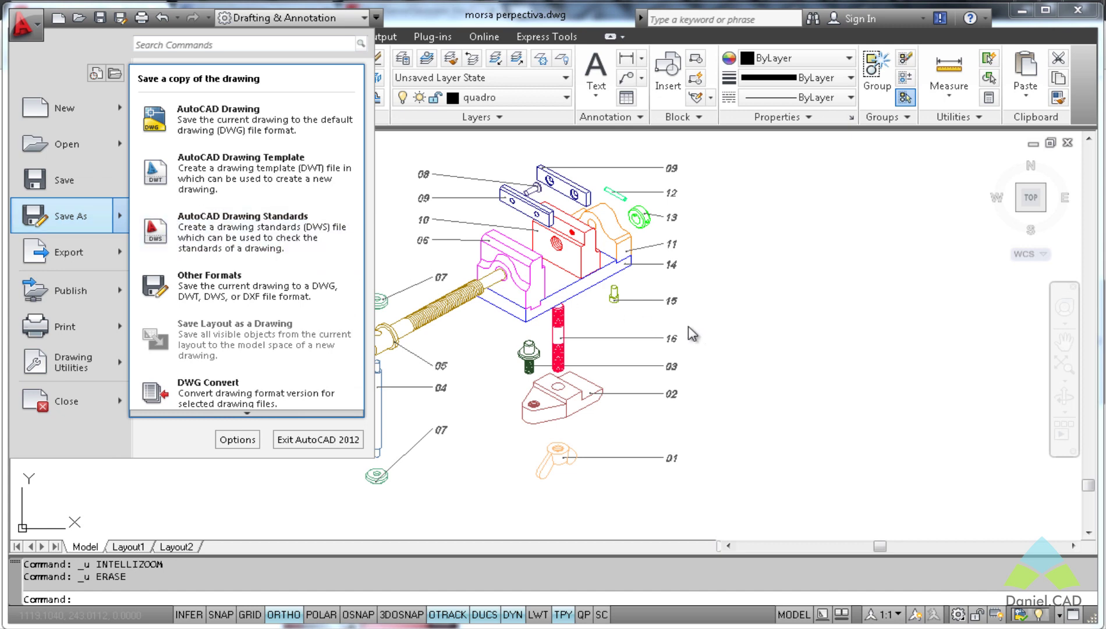
left_click(744, 332)
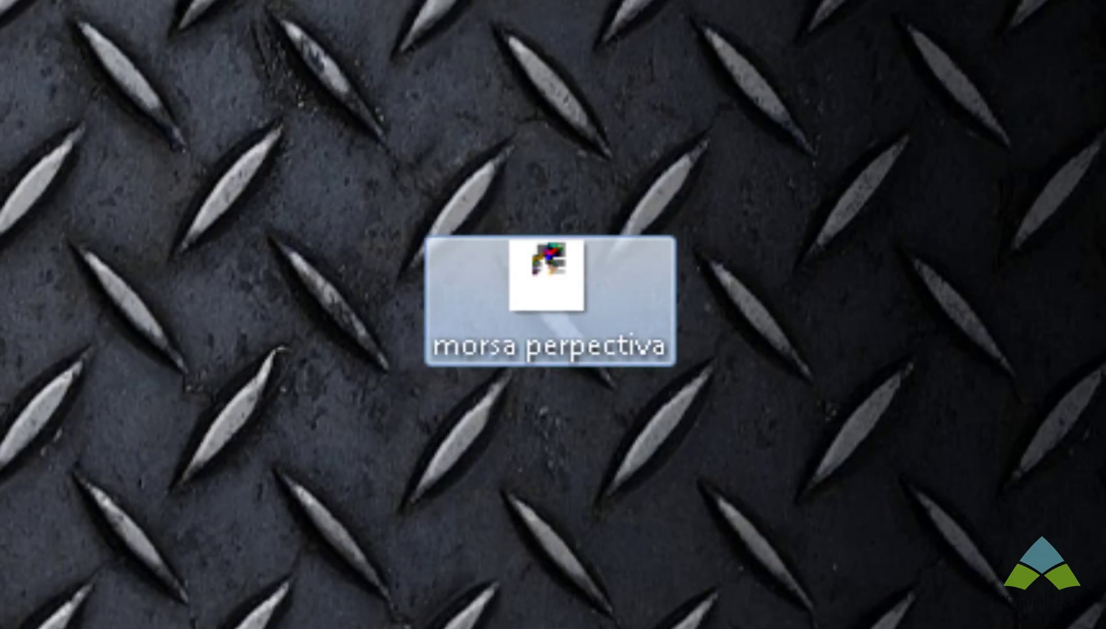
Step: Paste a copy of morsa perpectiva and rename its 'Cópia' suffix to TRAVADA
left_click(583, 321)
left_click(899, 304)
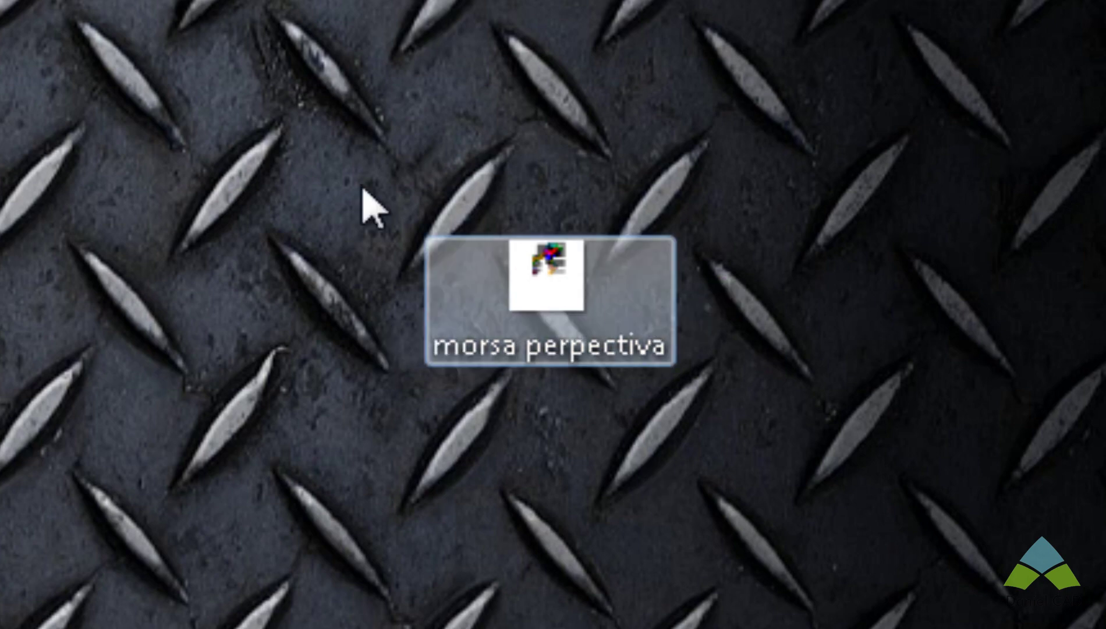
key("ctrl+v")
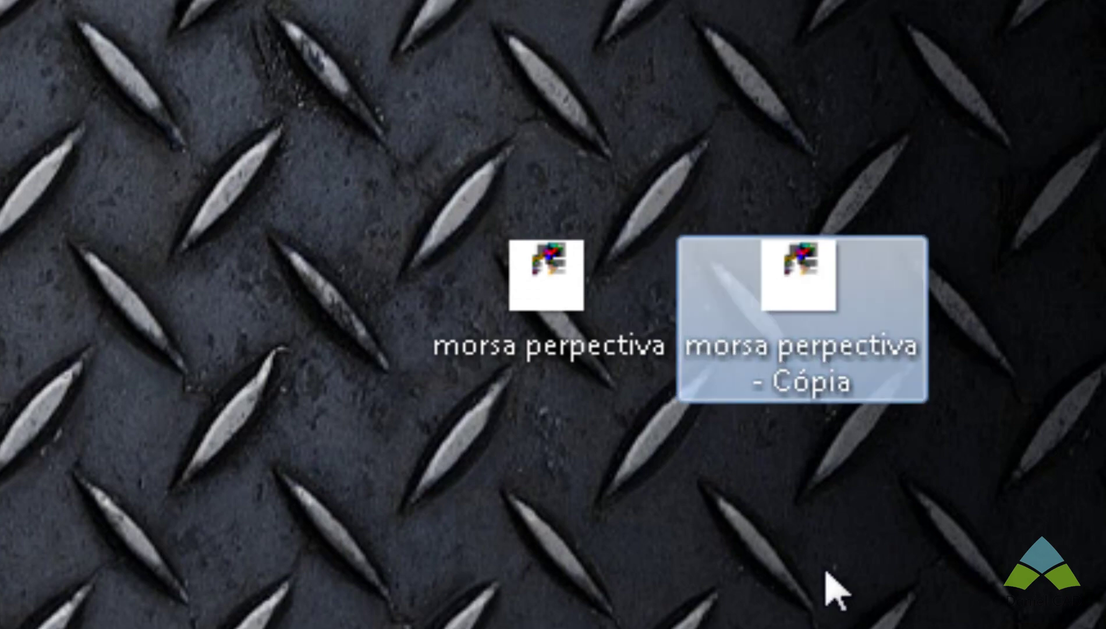
key("F2")
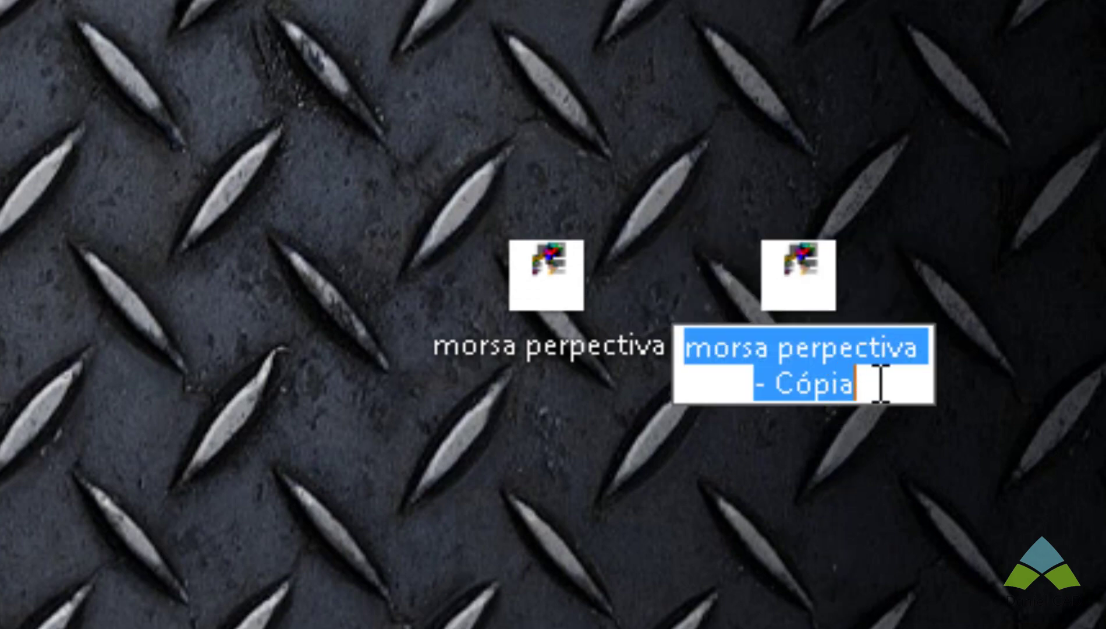
left_click(882, 384)
left_click_drag(882, 384, 774, 384)
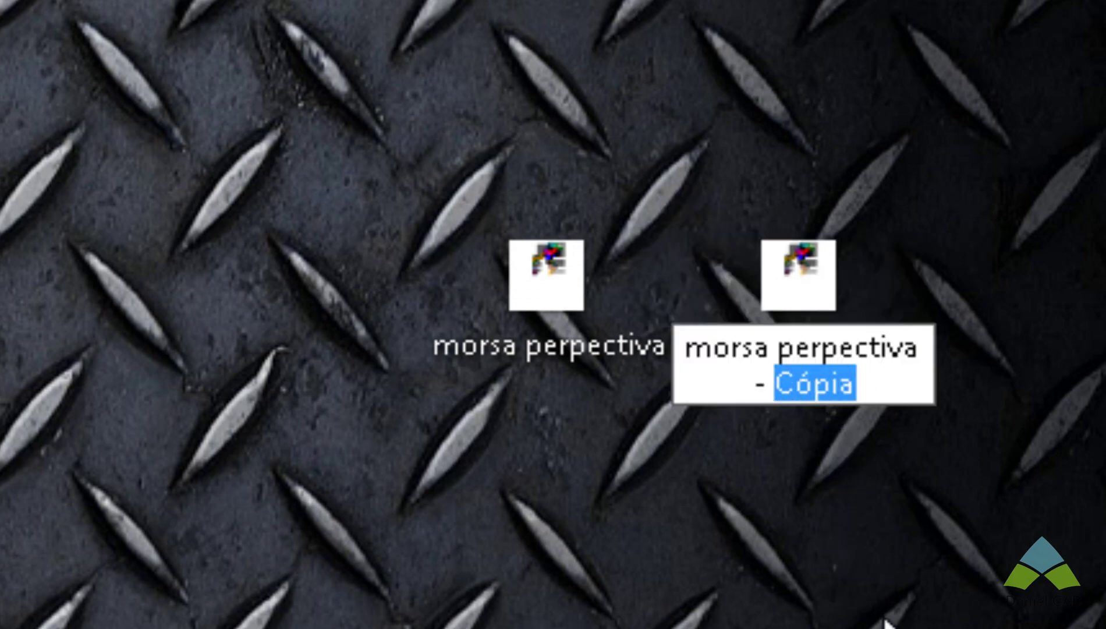
type("TRAVA")
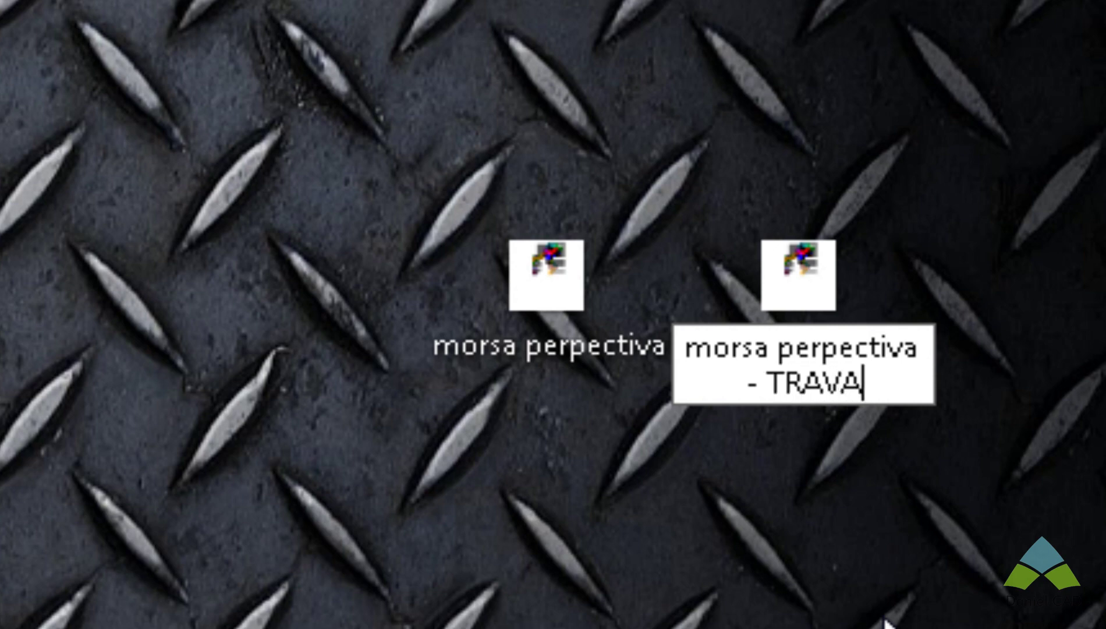
type("DA")
key("Return")
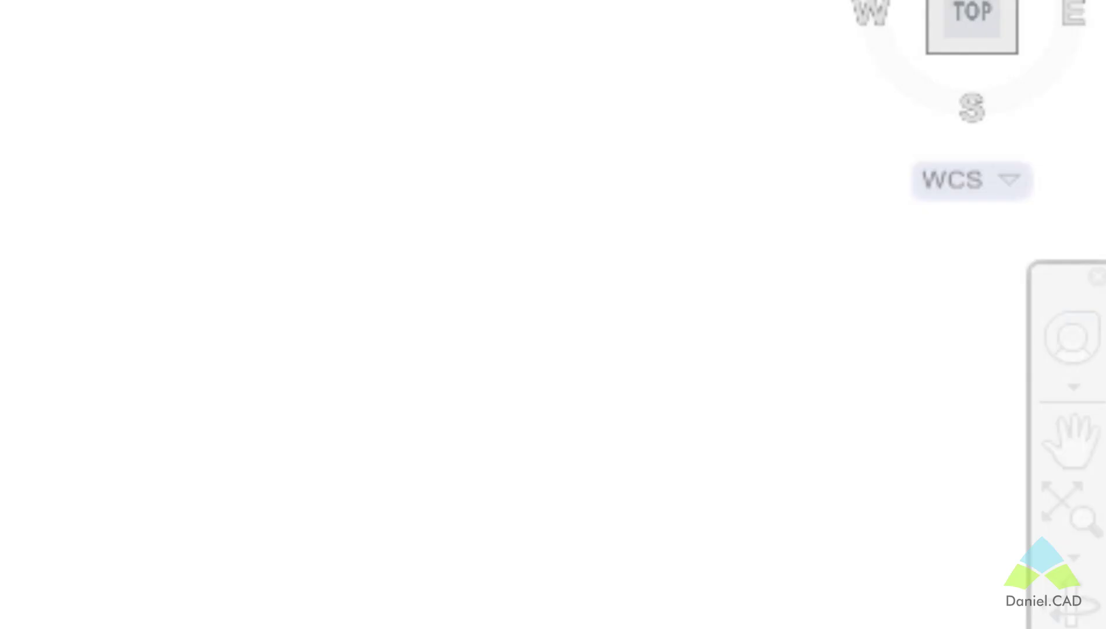
Step: Close the original vise drawing, answering Não to discard its changes
left_click(1067, 142)
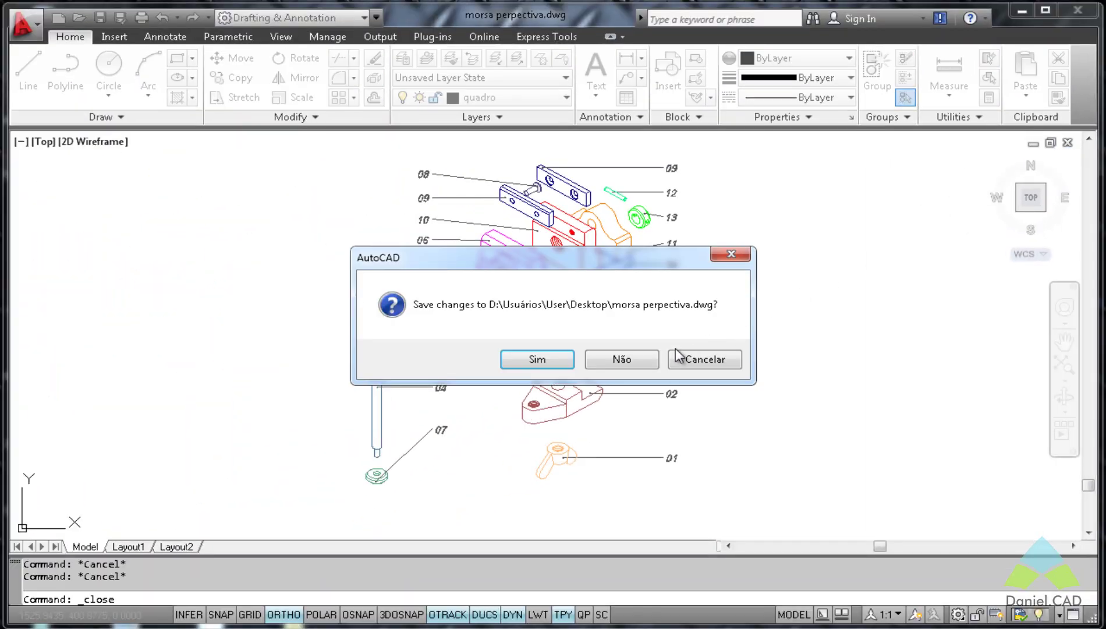
left_click(640, 360)
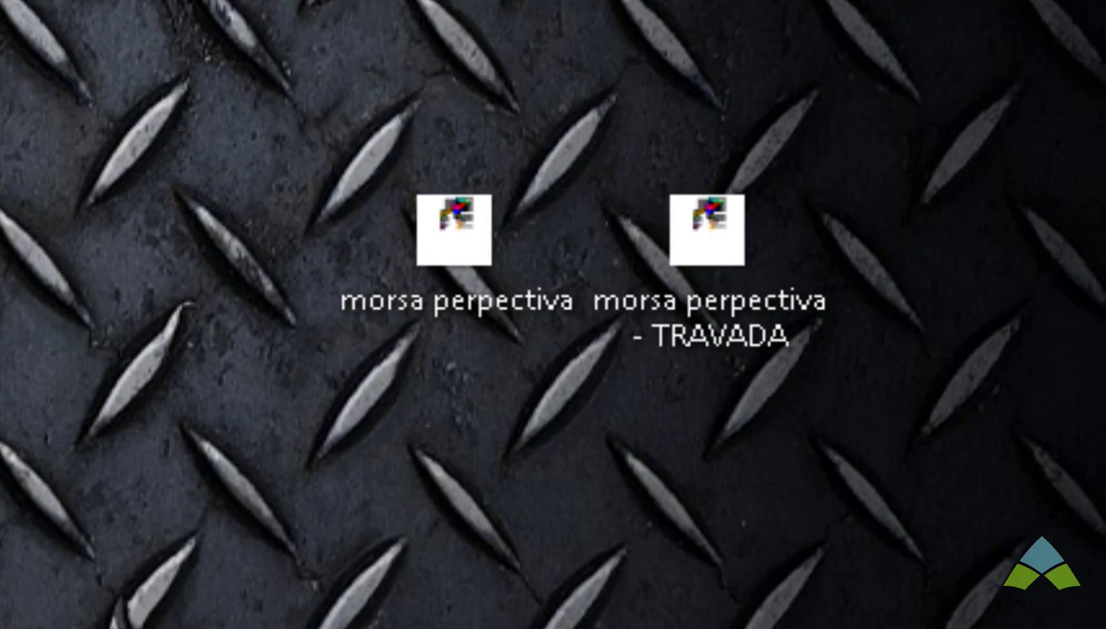
Step: Drag lockup.lsp from its folder onto the desktop beside the vise drawings
left_click_drag(246, 505, 323, 262)
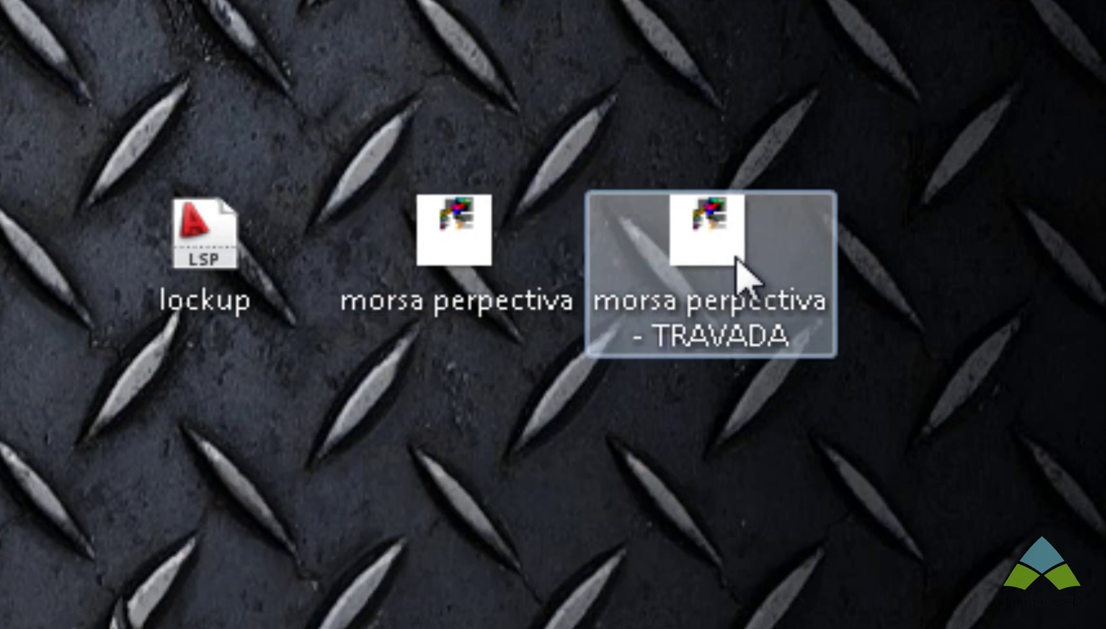
Step: Open the morsa perpectiva - TRAVADA drawing and re-centre the vise in view
double_click(684, 317)
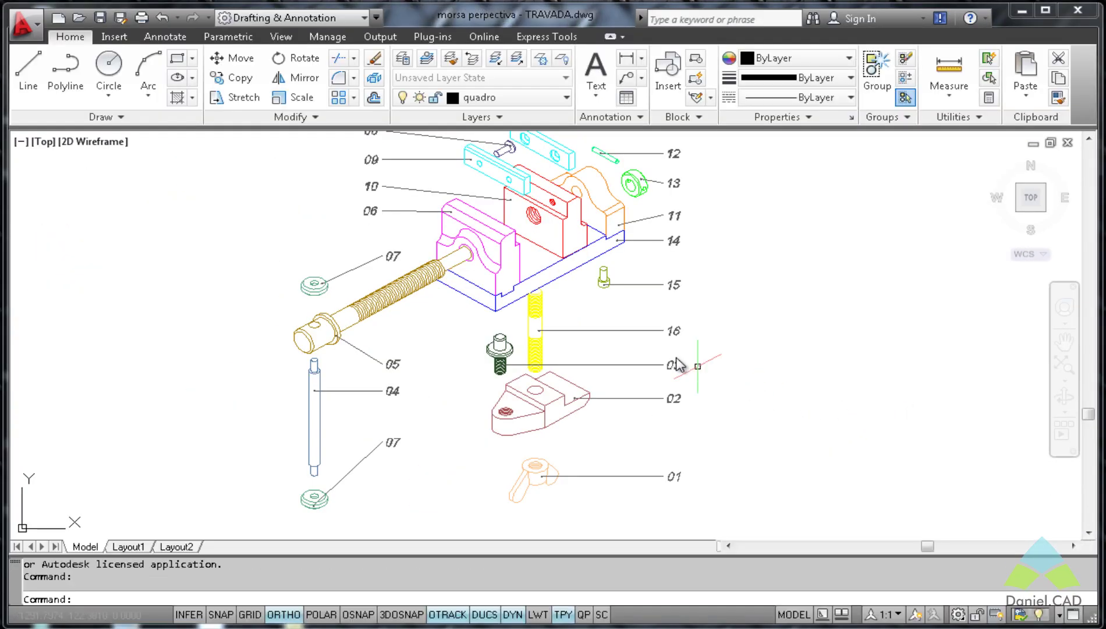
scroll(524, 312, "down", 1)
scroll(536, 311, "down", 1)
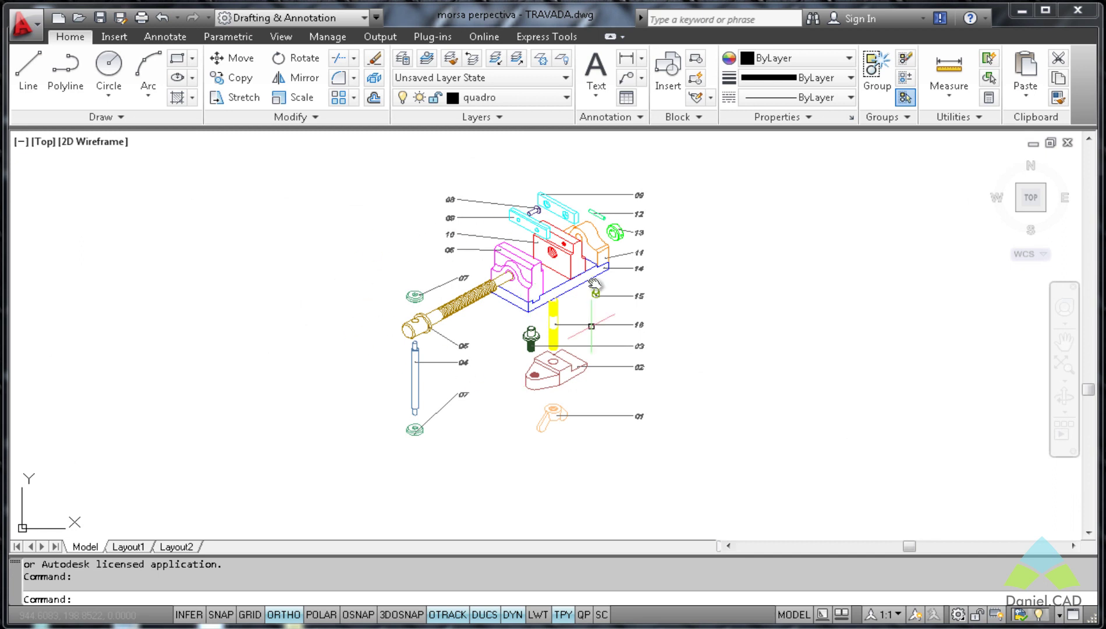
middle_click_drag(498, 327, 516, 354)
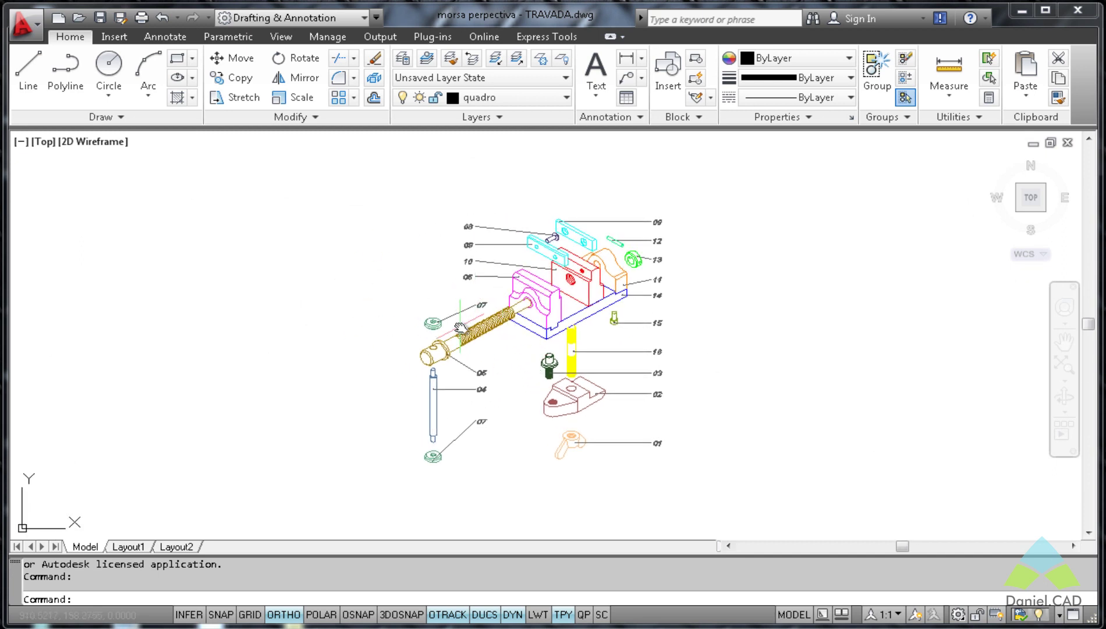
scroll(460, 327, "up", 1)
Step: Test-erase screw 05 and its balloon, undo it, then load lockup.lsp
left_click(530, 366)
key("Delete")
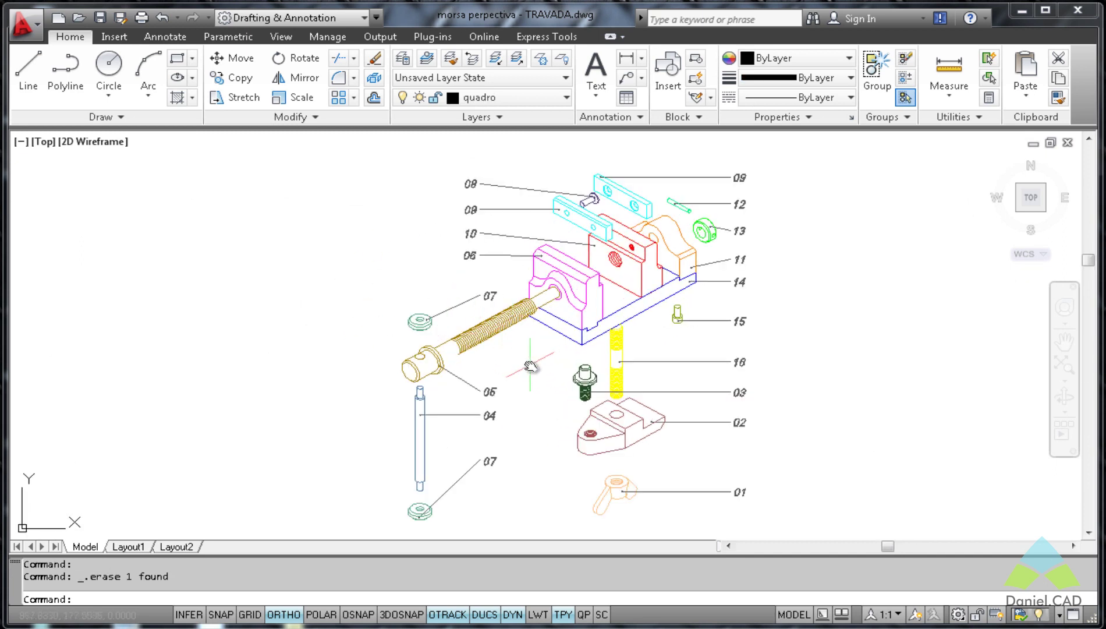
left_click_drag(531, 366, 473, 288)
key("Delete")
key("ctrl+z")
key("ctrl+z")
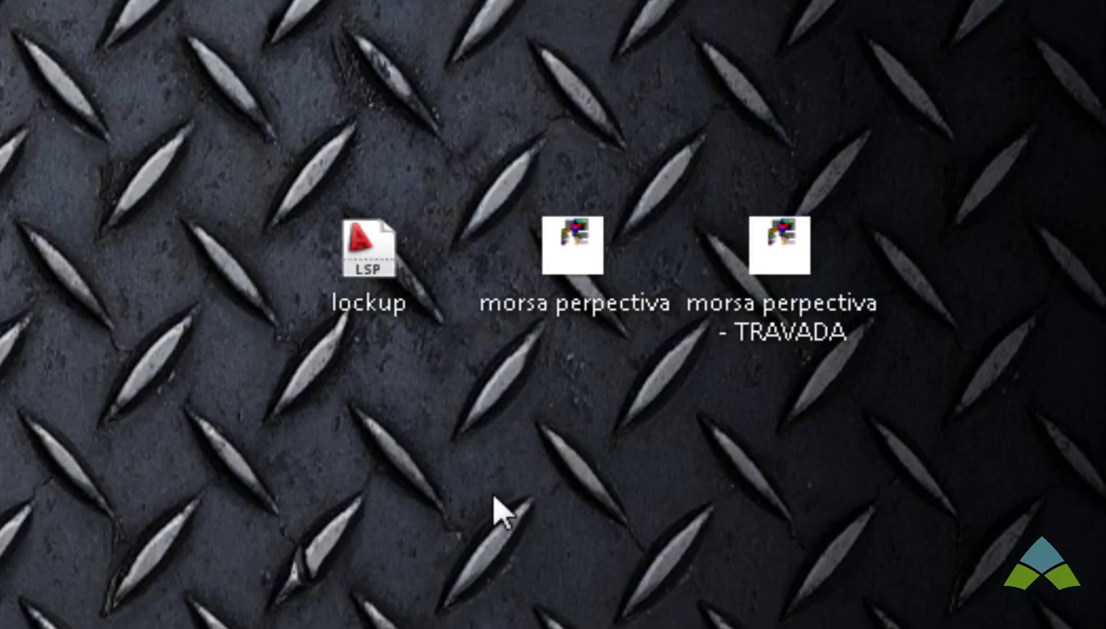
left_click(349, 240)
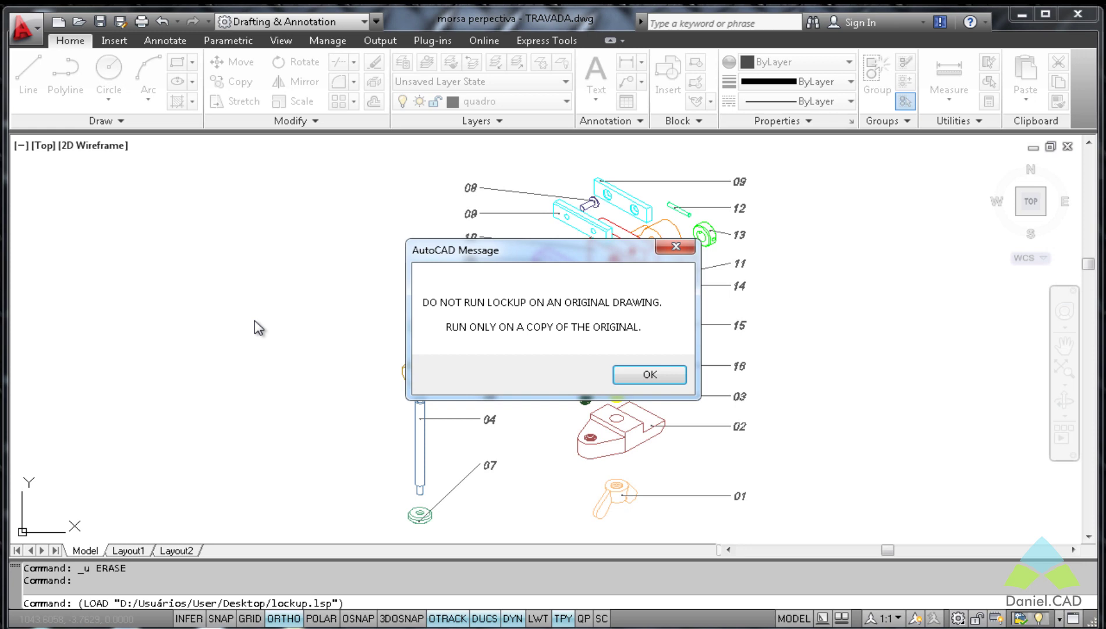
Step: Acknowledge the original-drawings warning and the lockup credits message with OK
left_click(638, 376)
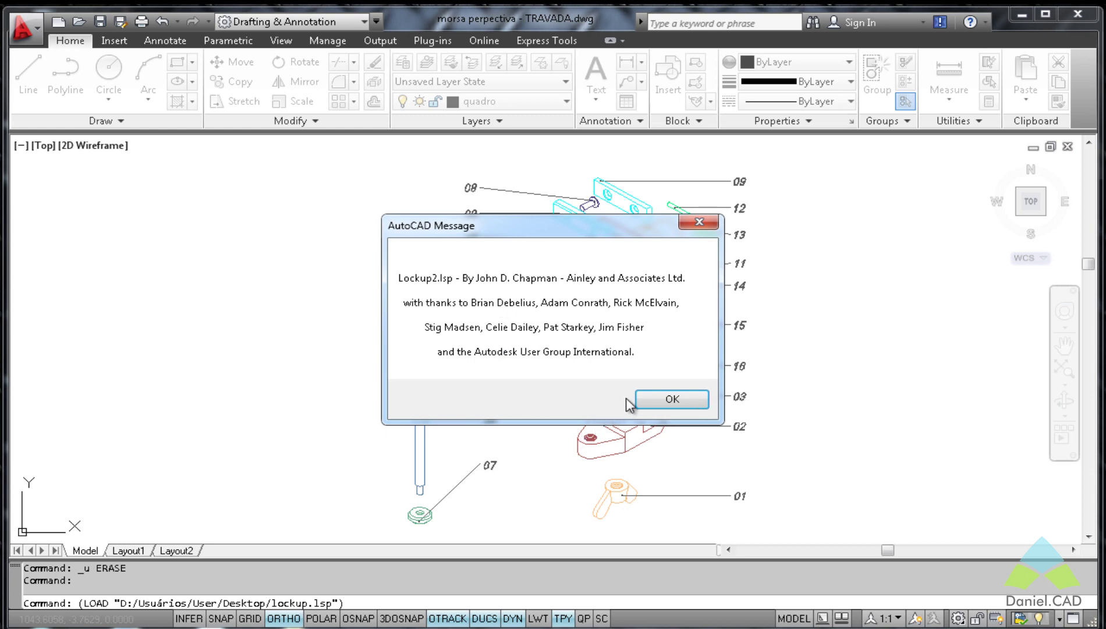
left_click(658, 399)
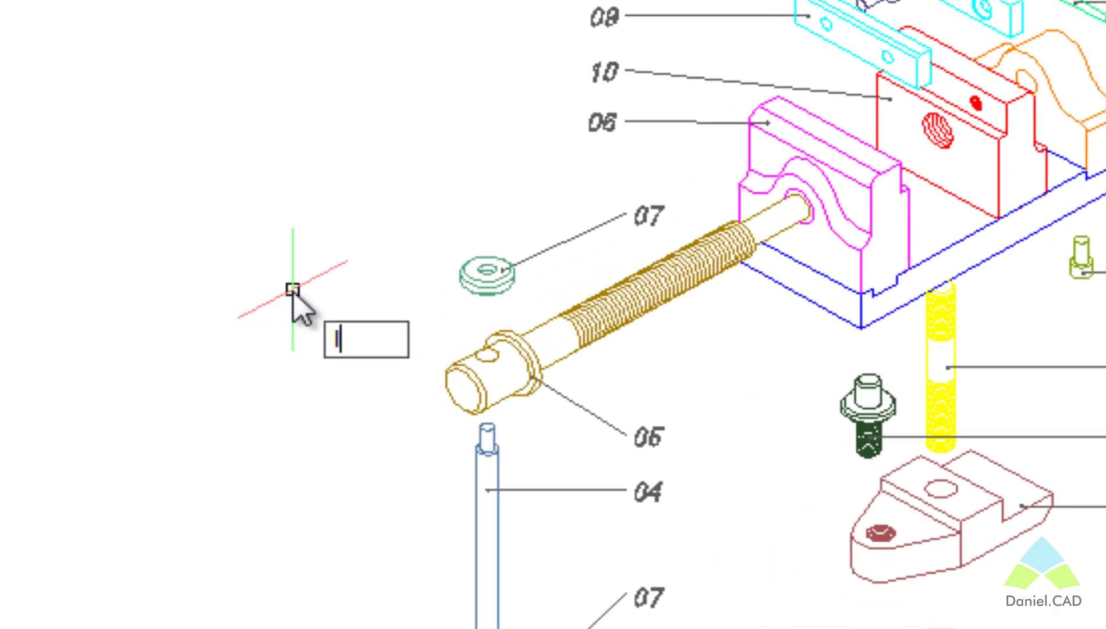
Step: Run LOCKUP and answer Y to proceed with locking the drawing
type("lockup")
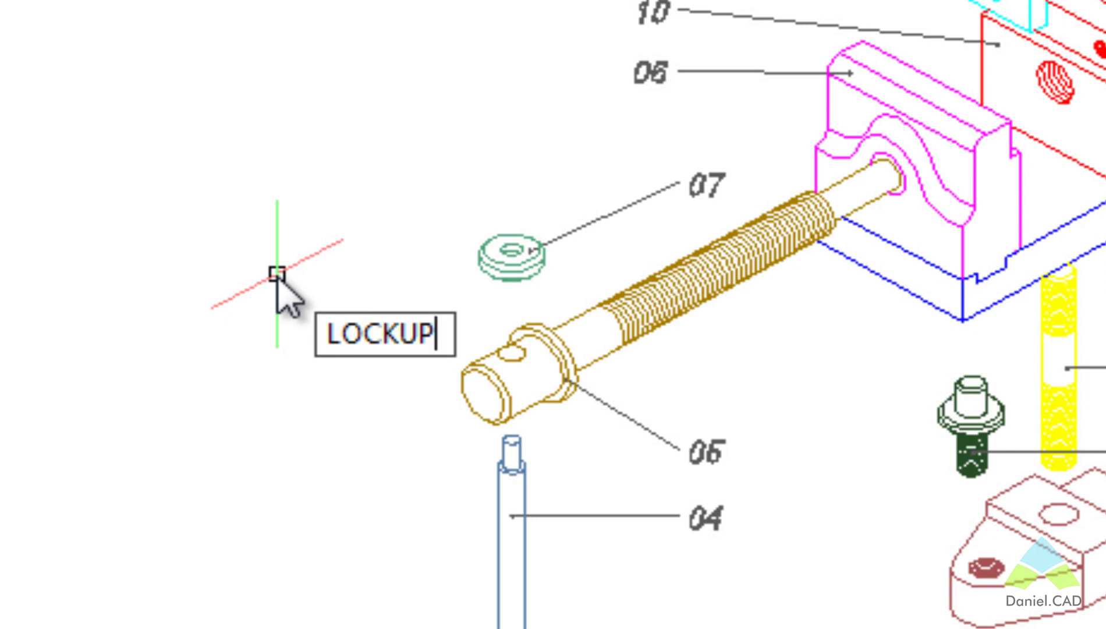
key("Return")
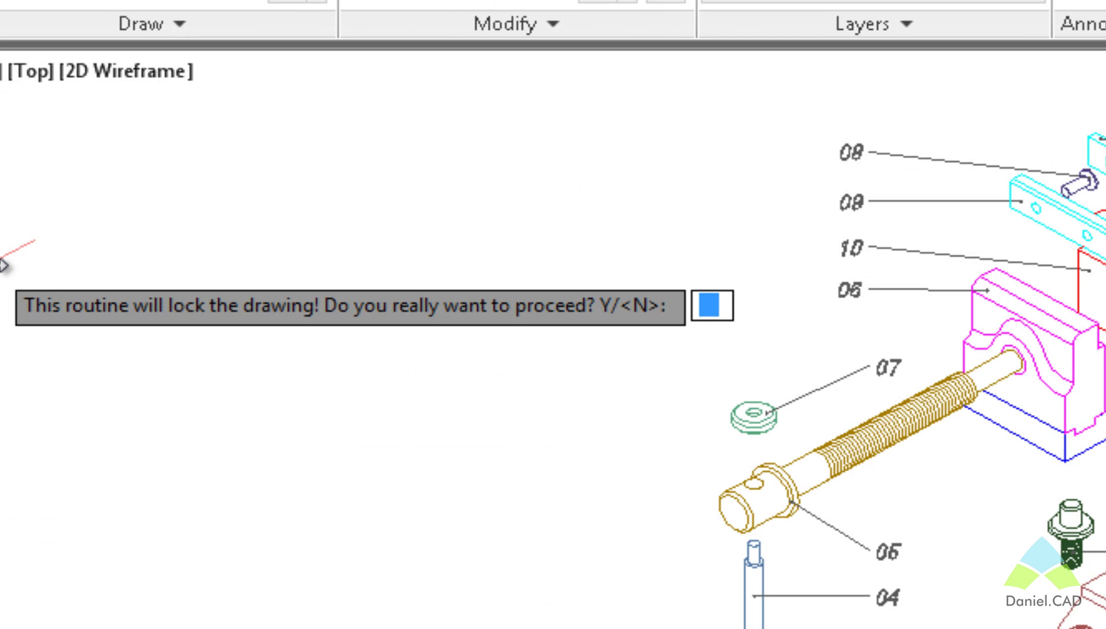
type("y")
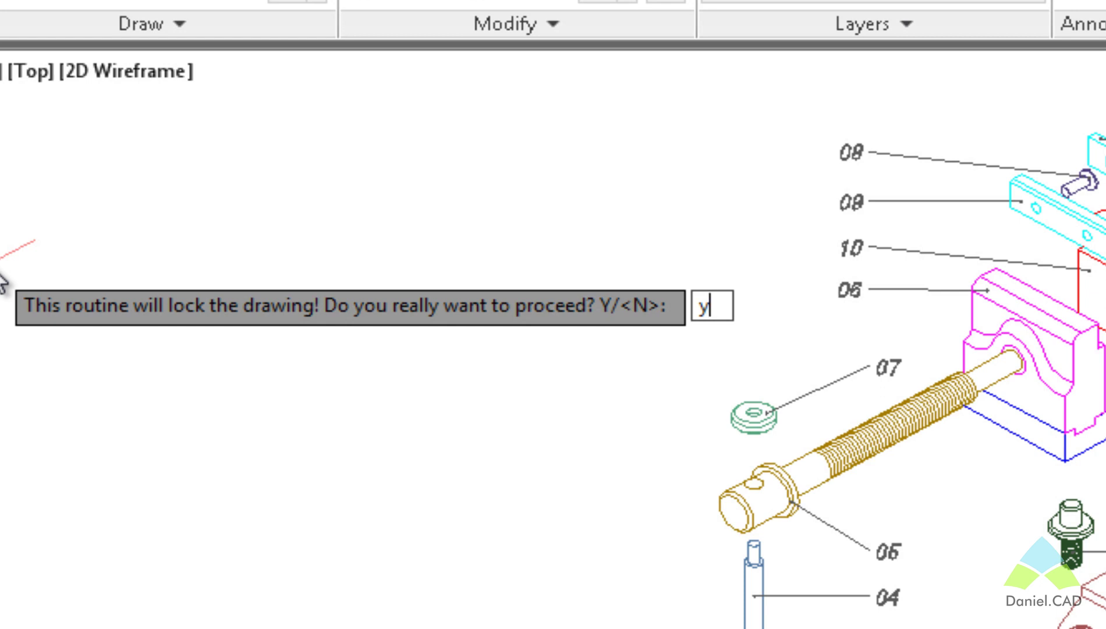
key("Return")
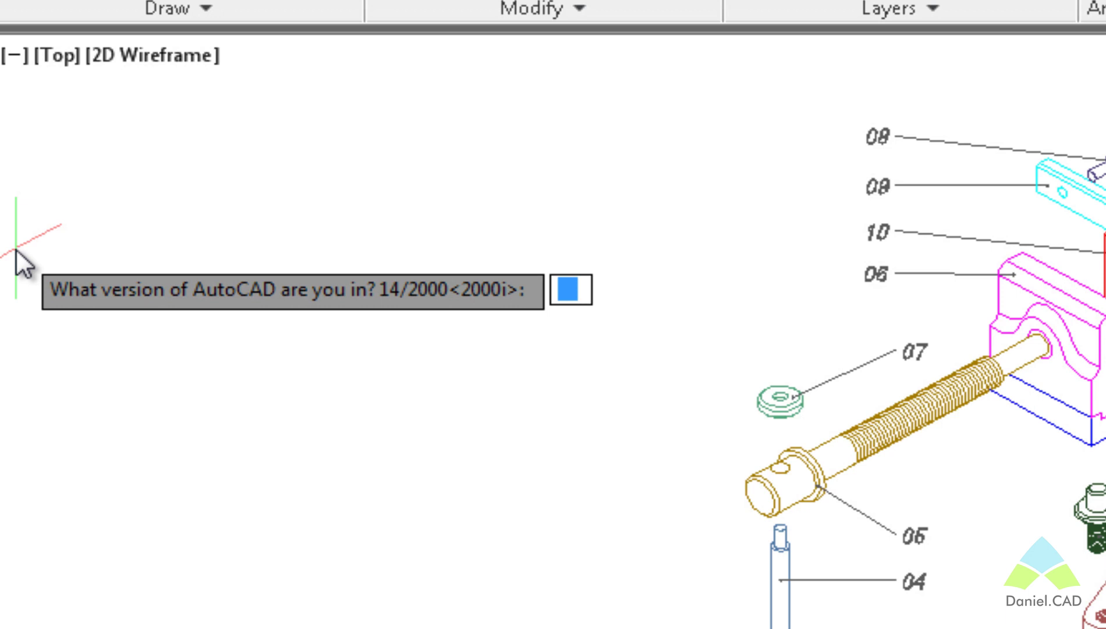
Step: Accept the default 2000i version, lock model space, and answer the paper space prompt
key("Return")
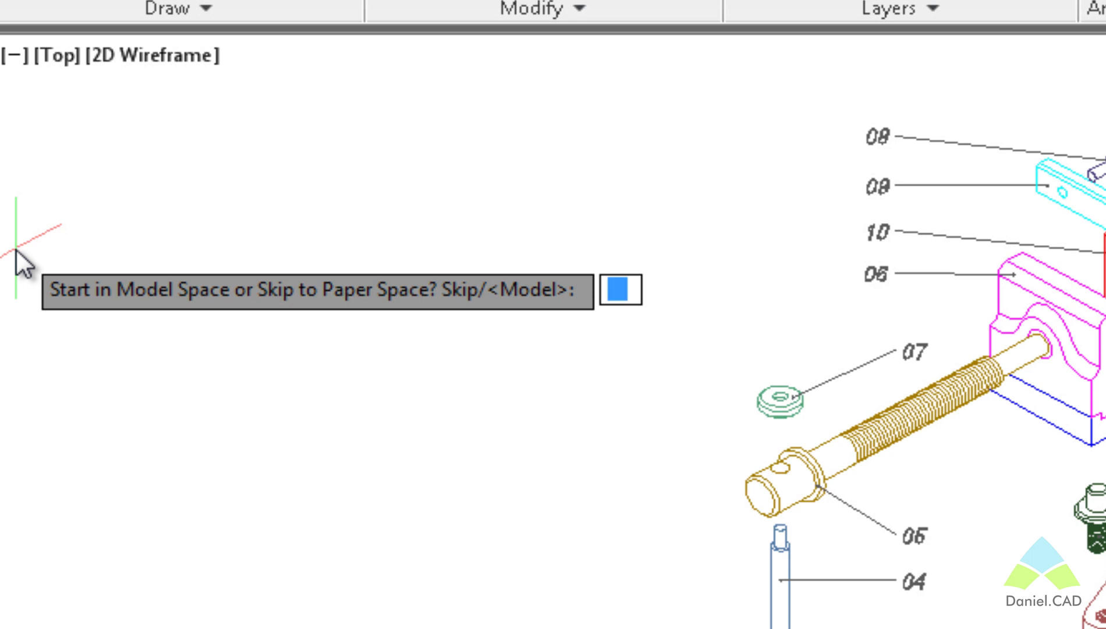
key("Return")
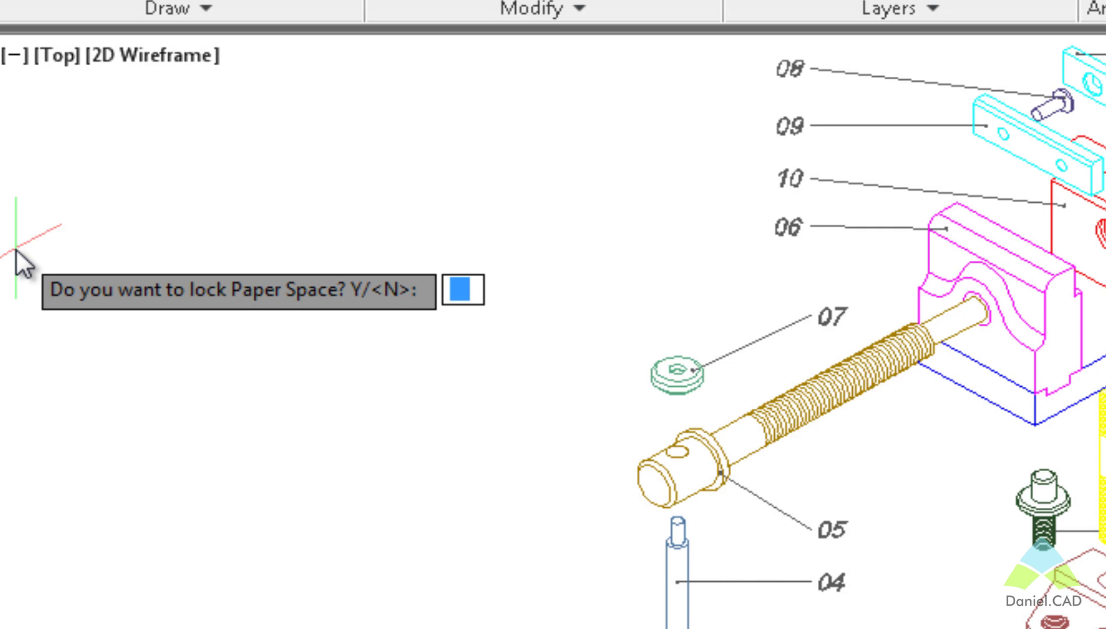
key("Return")
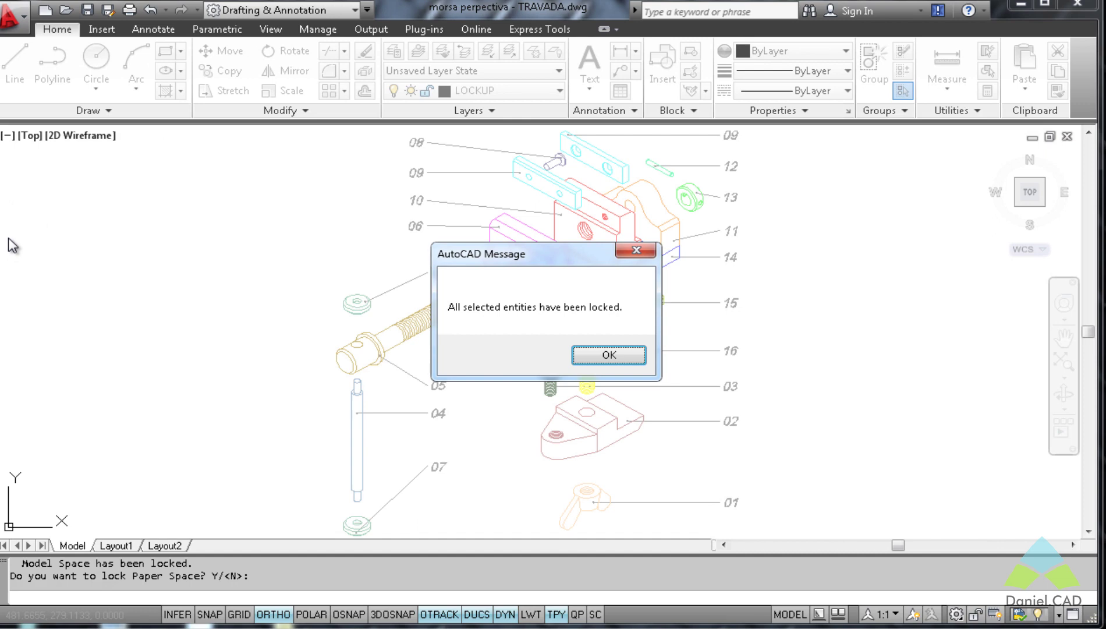
Step: Acknowledge the all-locked message and confirm a test erase is refused on a locked layer
left_click(611, 354)
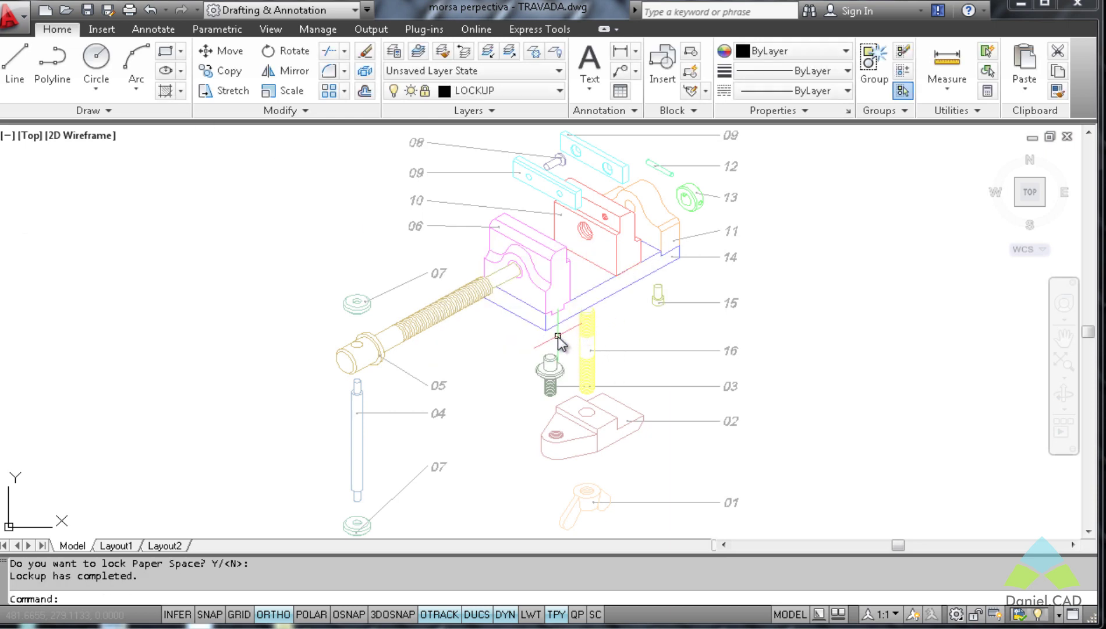
scroll(553, 341, "down", 2)
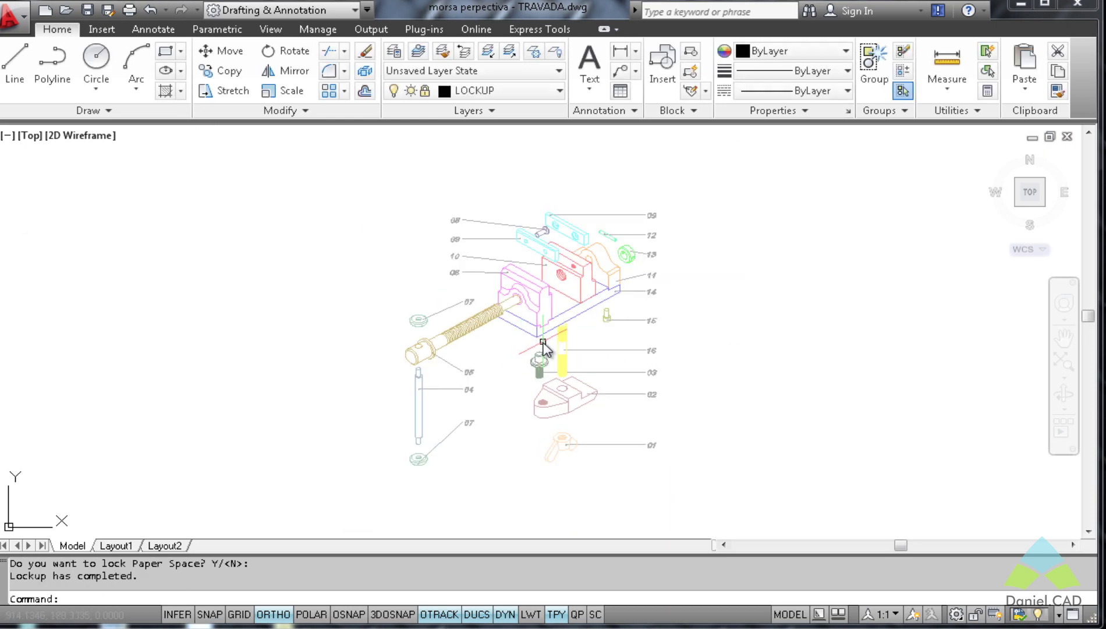
left_click(542, 343)
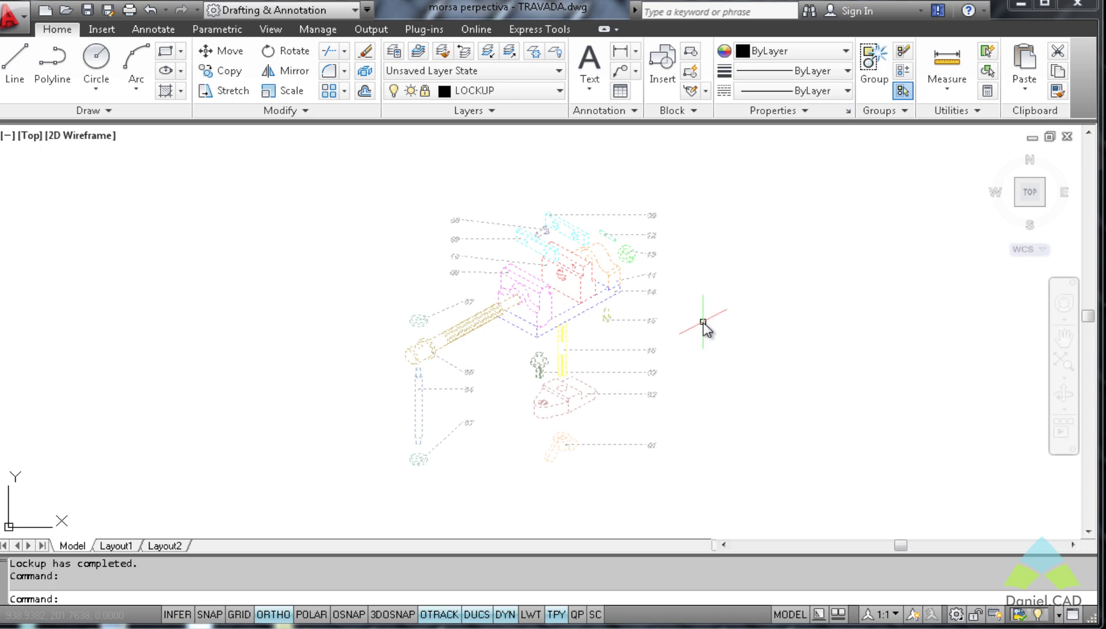
key("Escape")
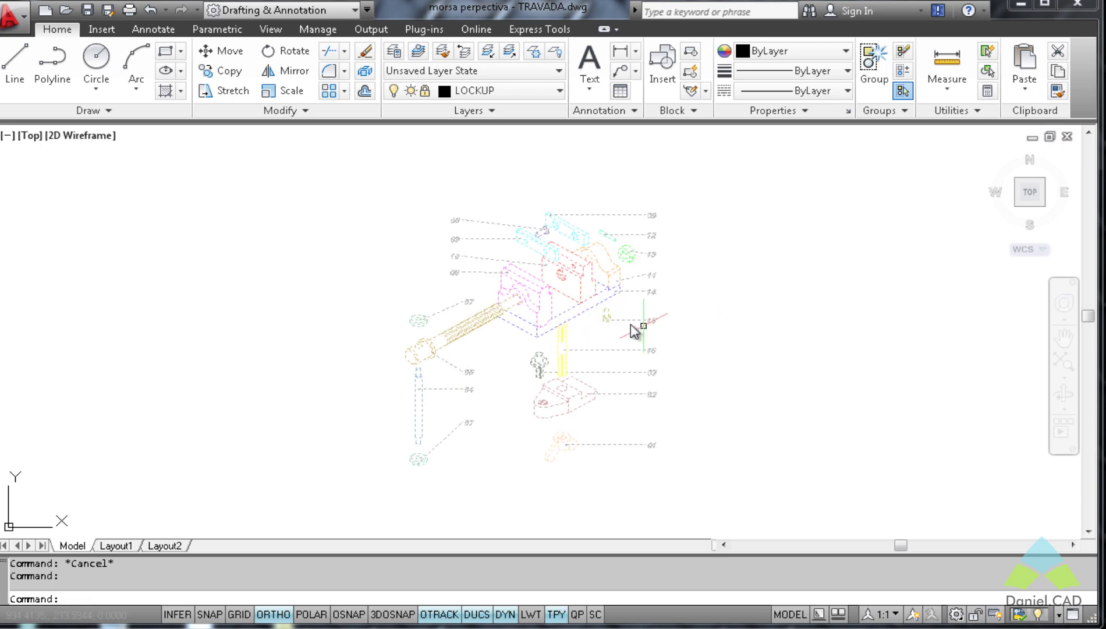
key("Delete")
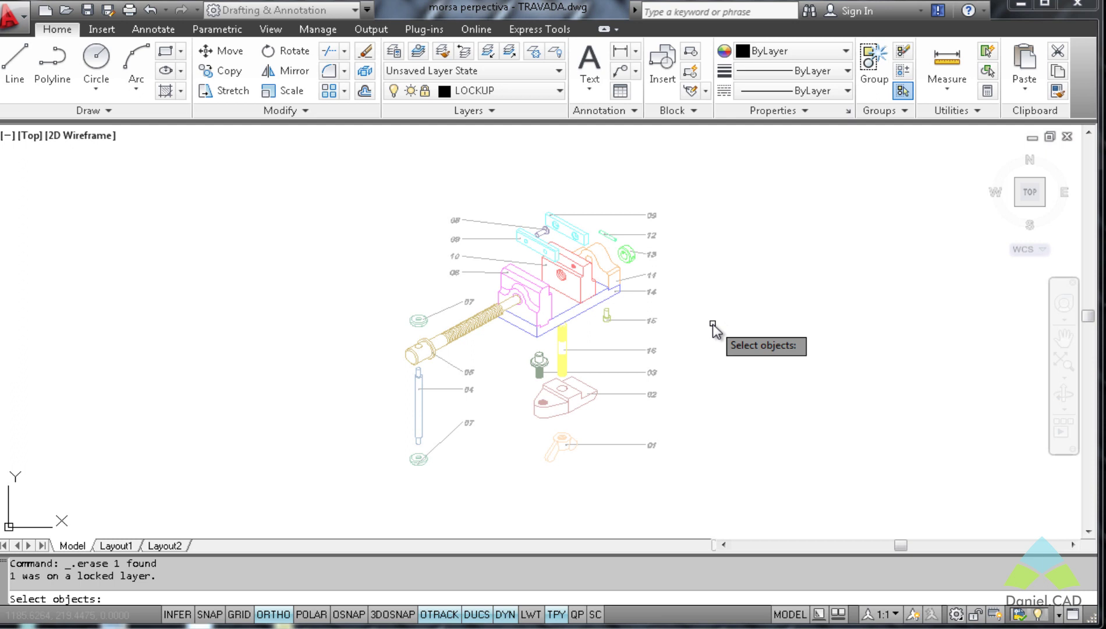
key("Escape")
key("Escape")
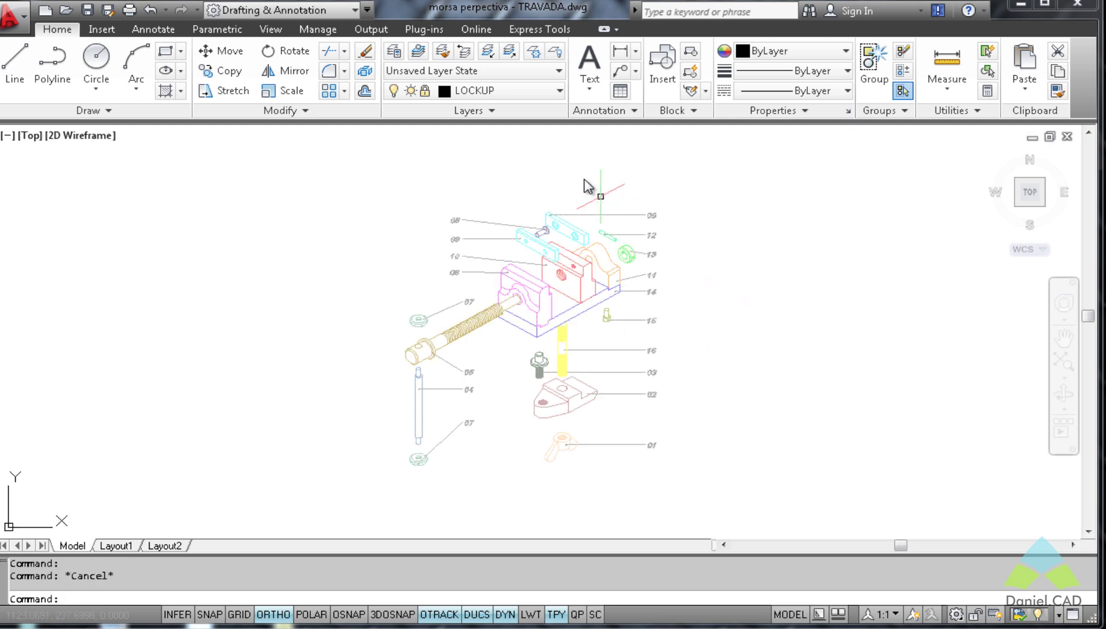
Step: In Layer Properties Manager, toggle the lock on layers 0 through quadro, then reselect the vise
left_click(524, 91)
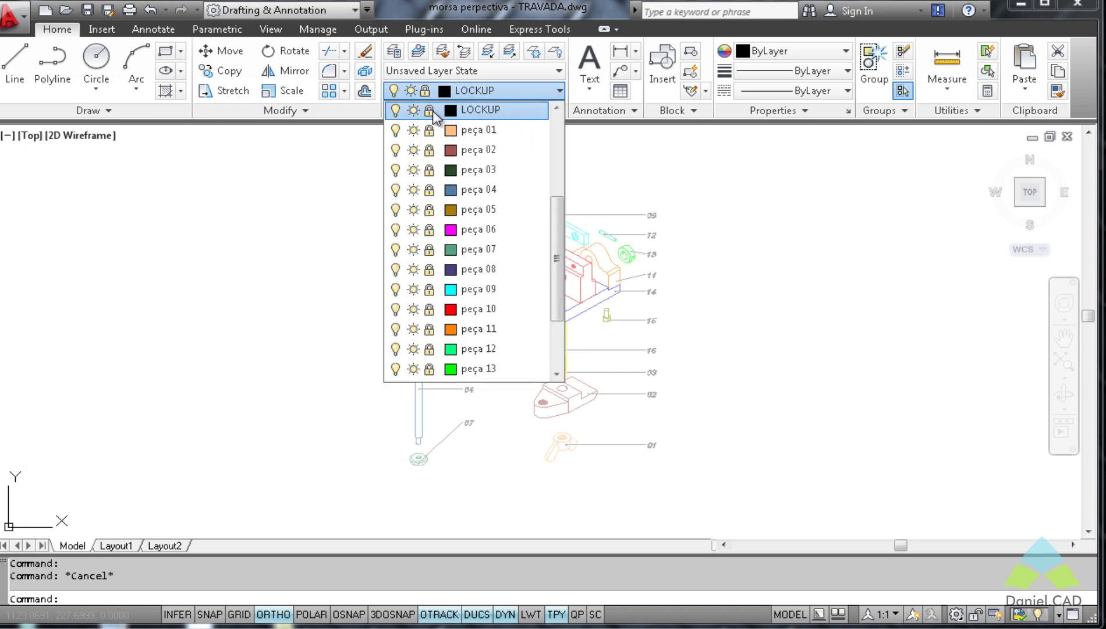
left_click_drag(555, 217, 555, 134)
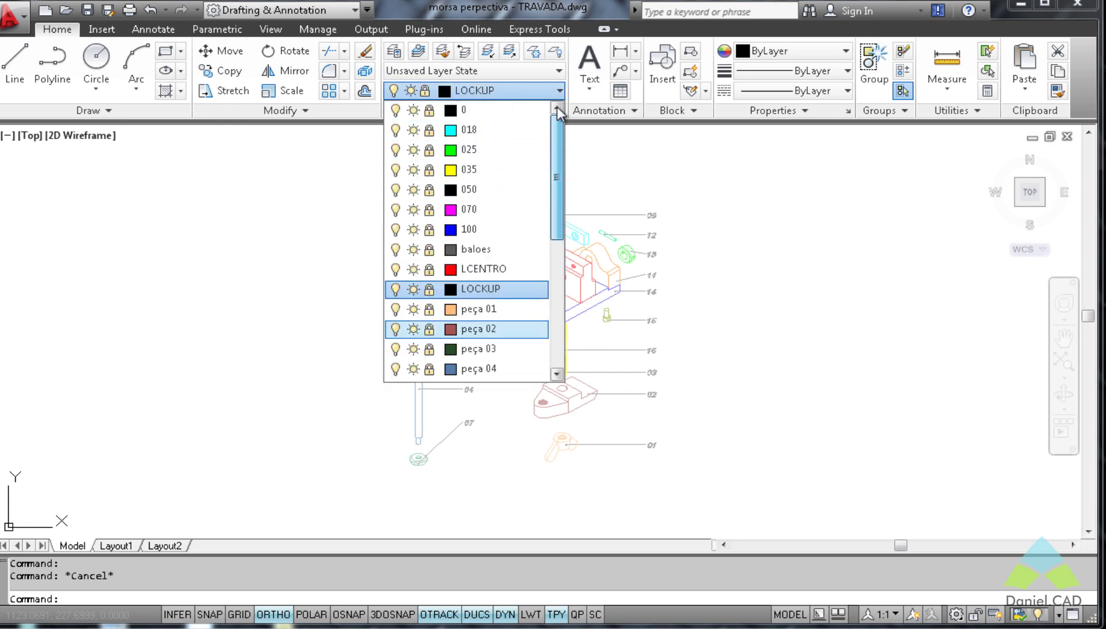
left_click(399, 57)
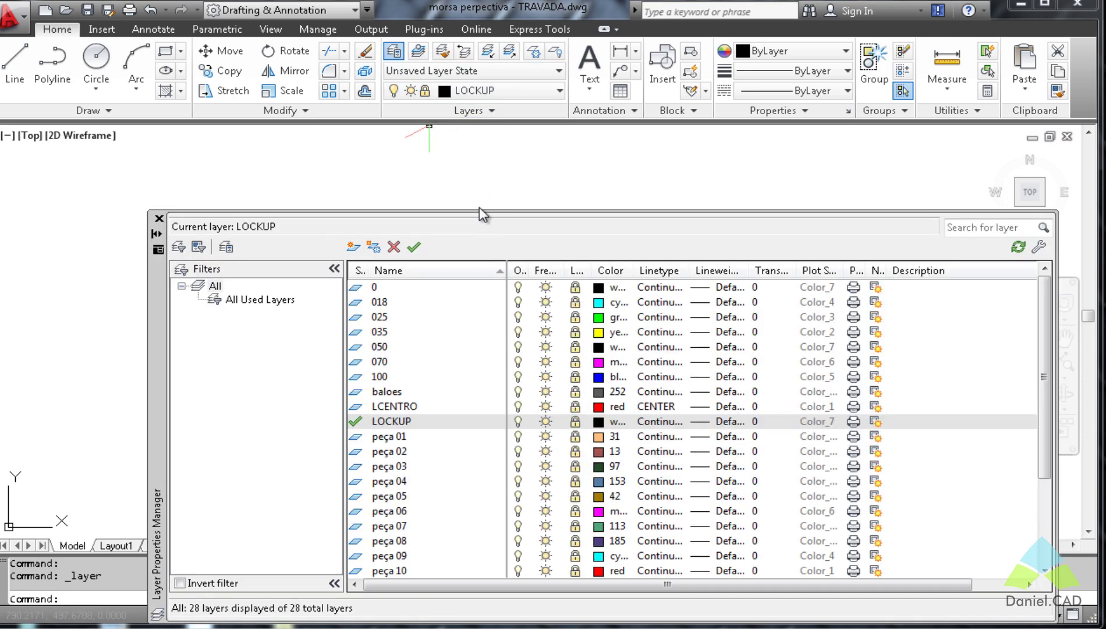
left_click_drag(158, 291, 172, 189)
left_click(389, 187)
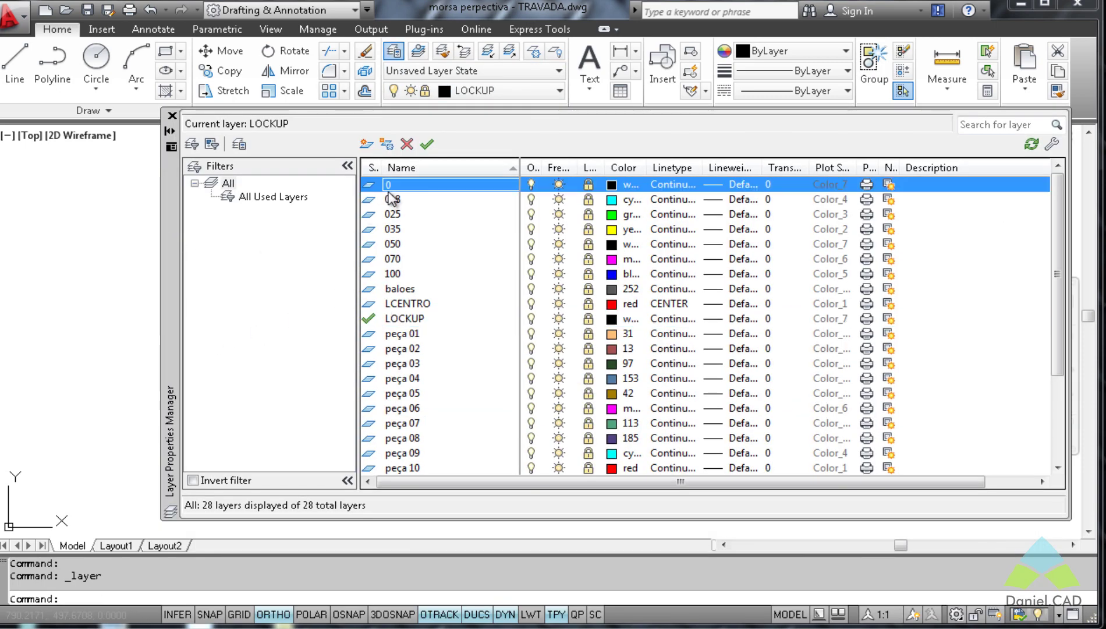
scroll(395, 326, "down", 3)
left_click(408, 453, "shift")
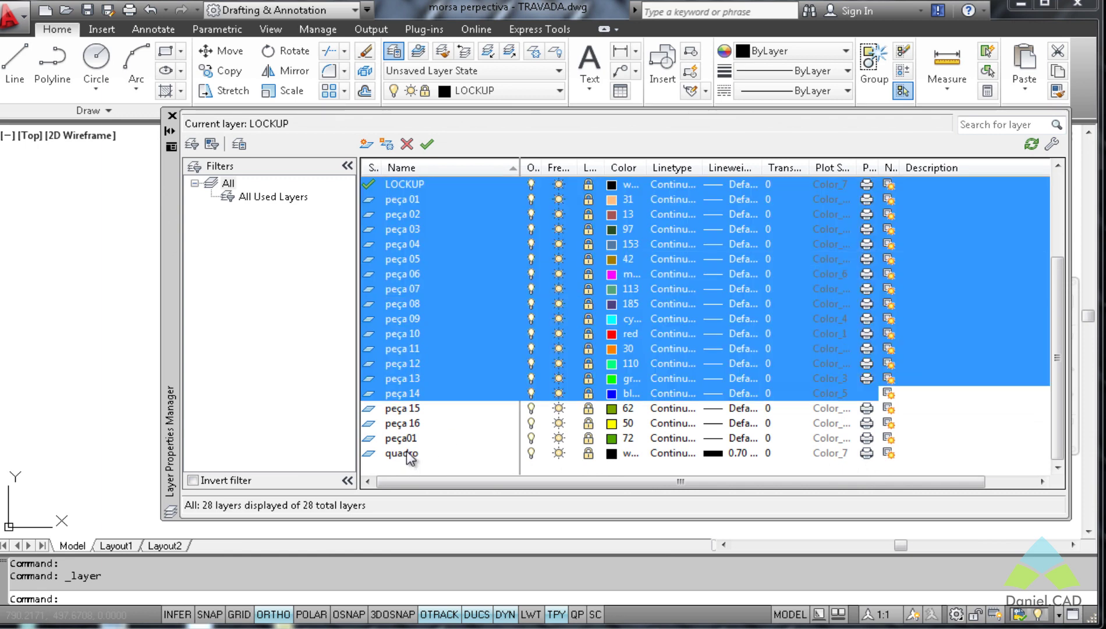
left_click(589, 453)
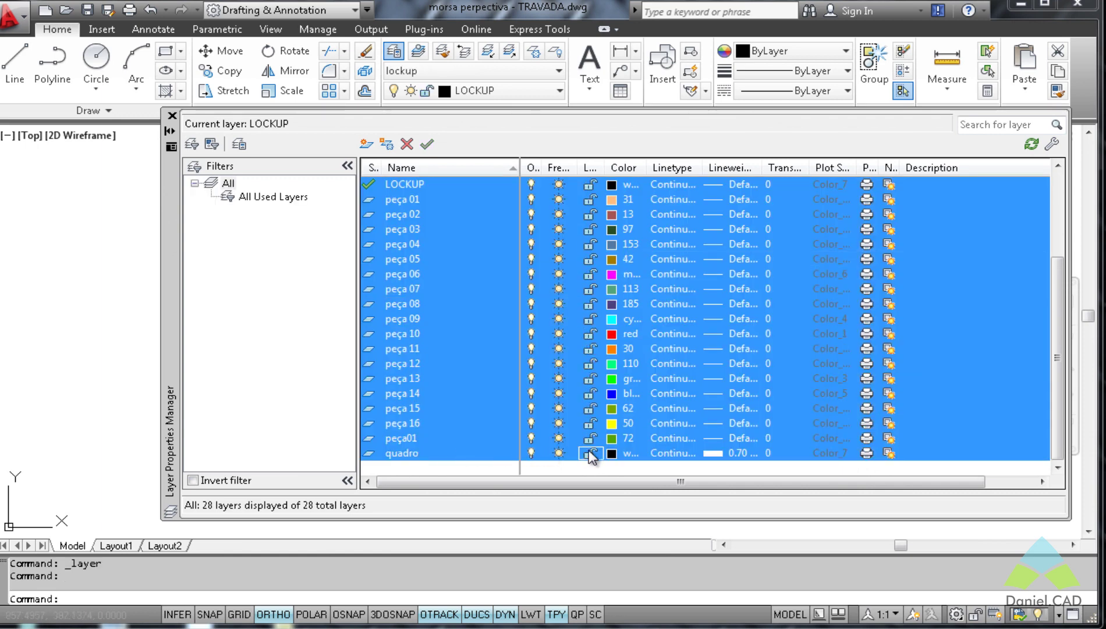
left_click(172, 116)
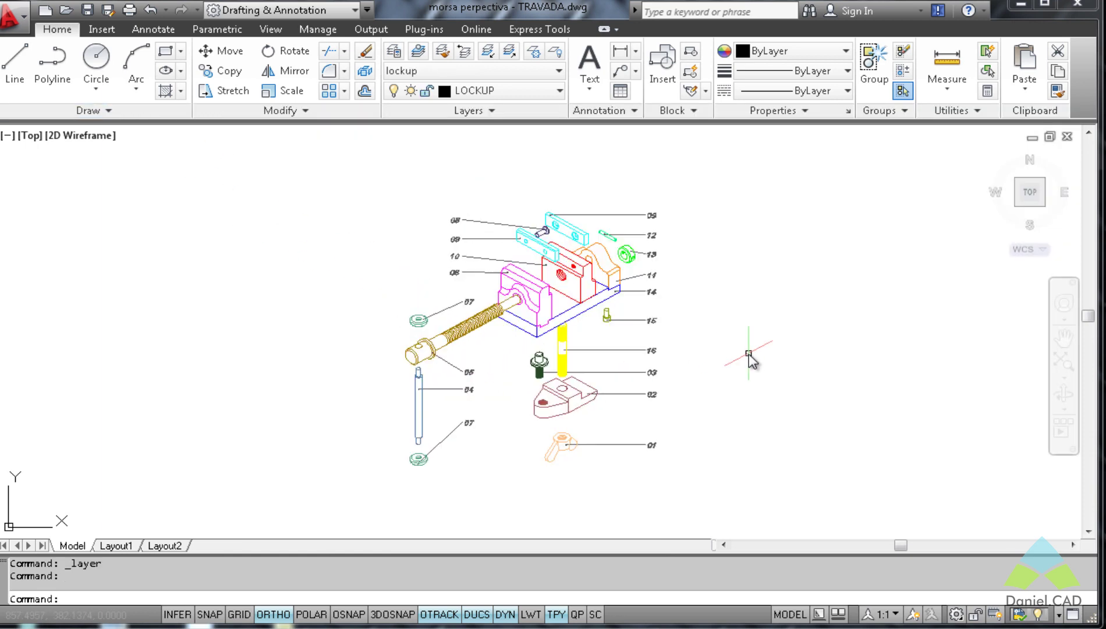
left_click(587, 317)
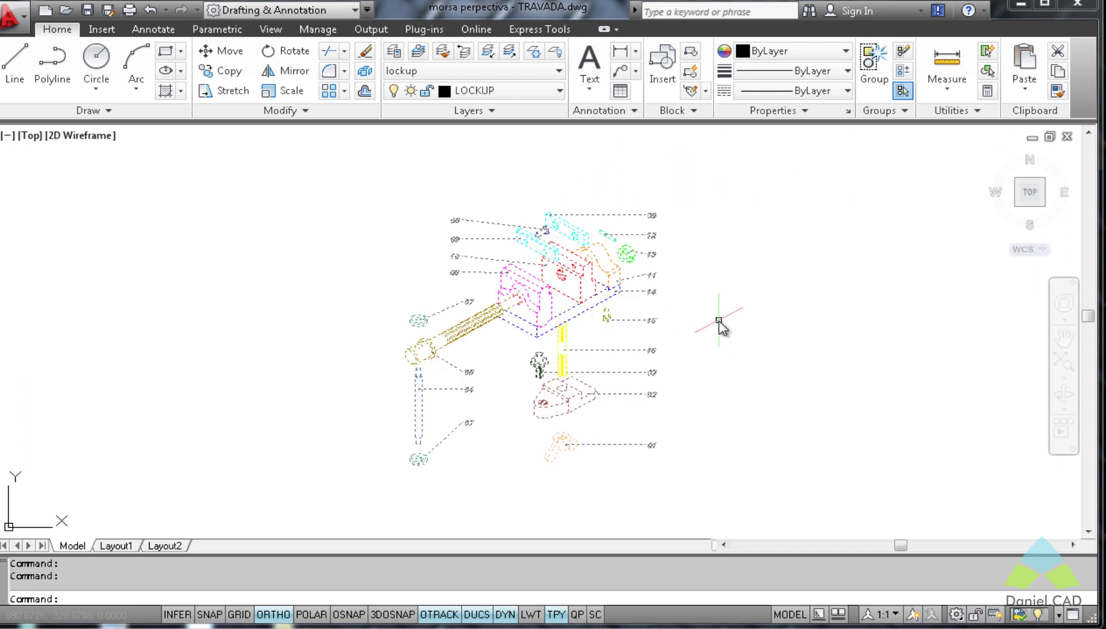
key("Delete")
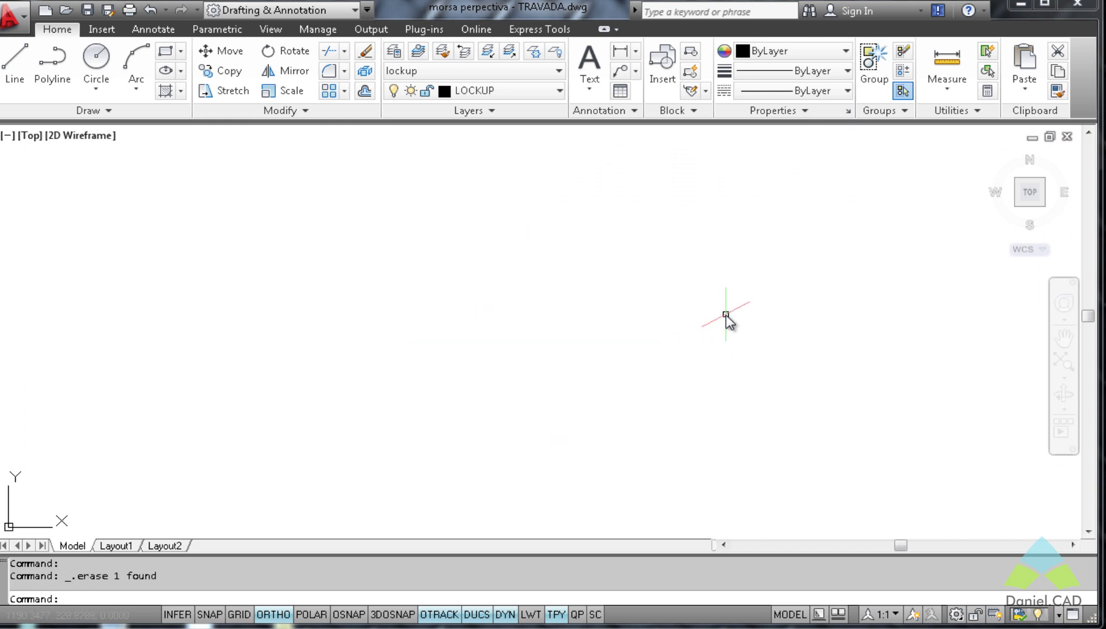
key("ctrl+z")
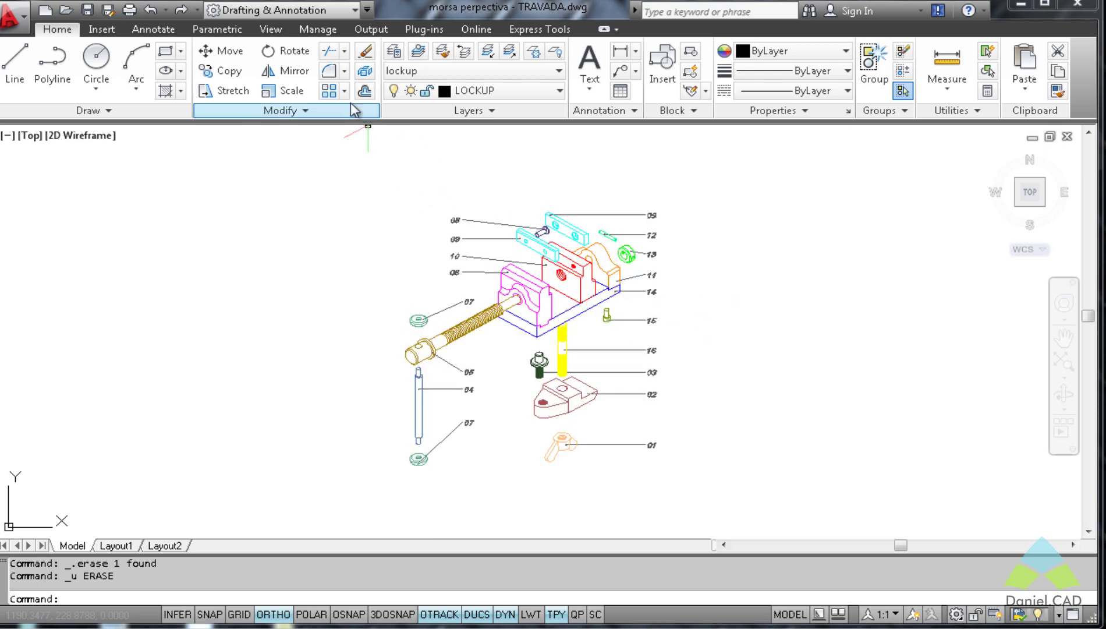
left_click(364, 72)
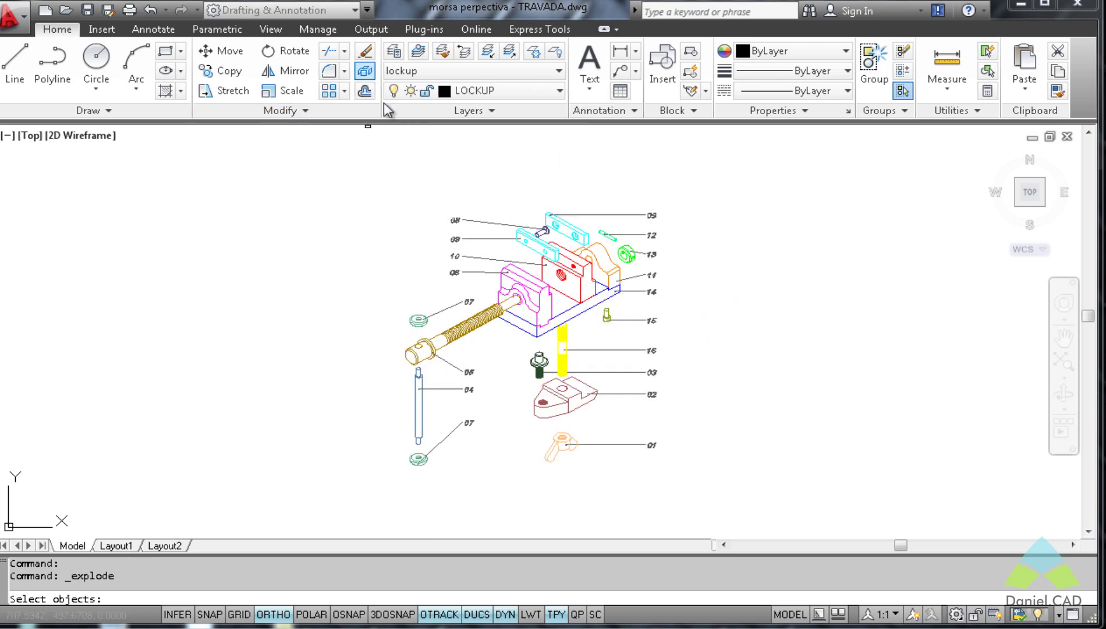
left_click(508, 266)
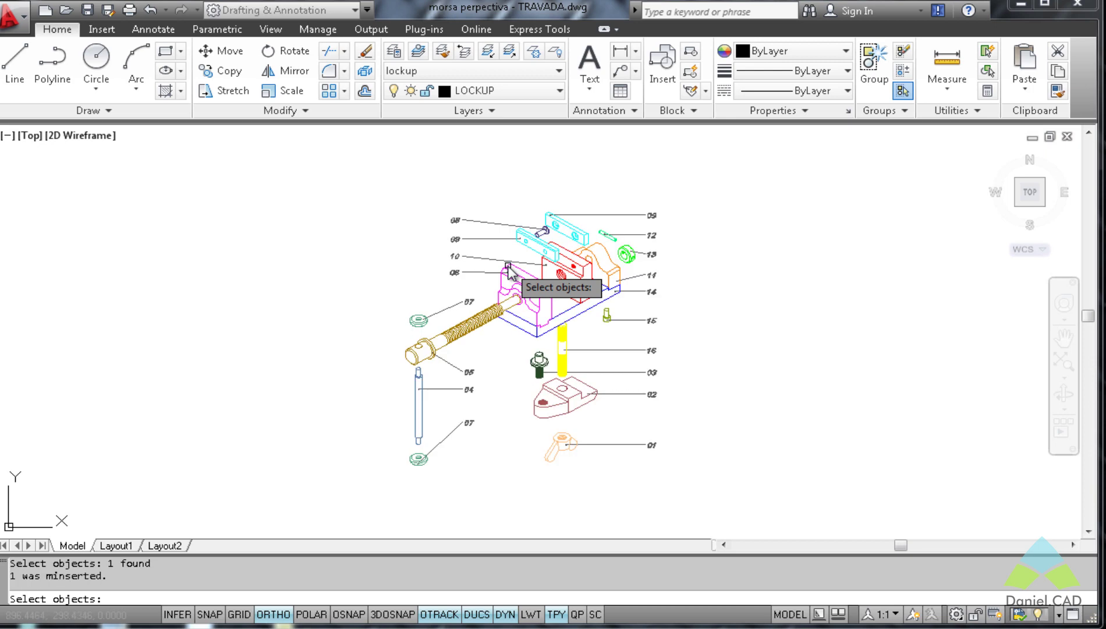
left_click(507, 299)
left_click(462, 338)
left_click(459, 318)
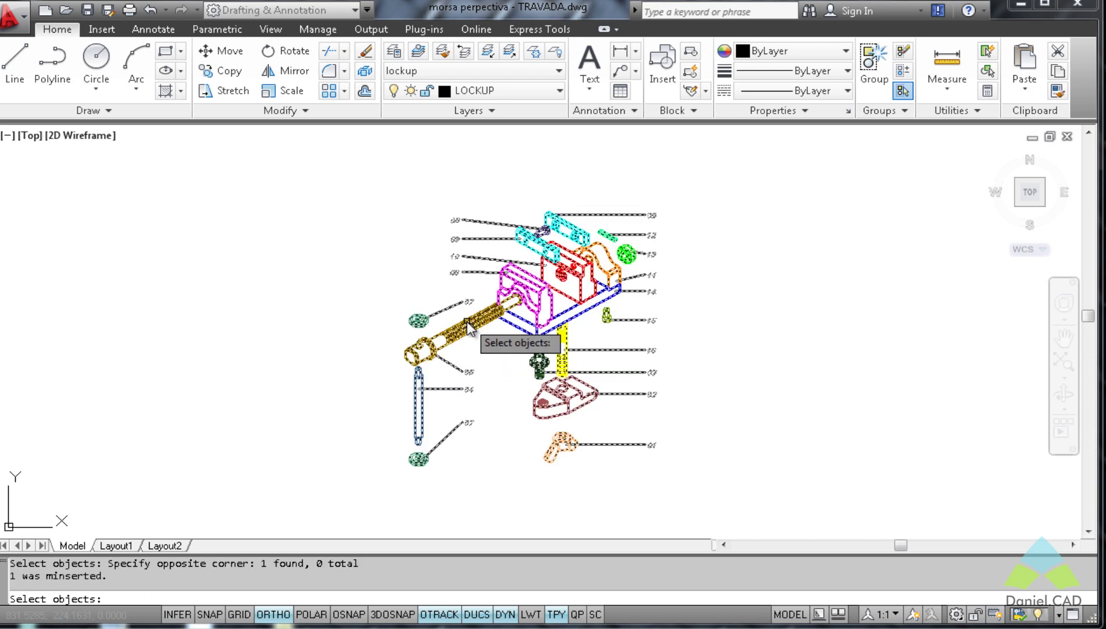
key("Return")
left_click(470, 326)
key("Escape")
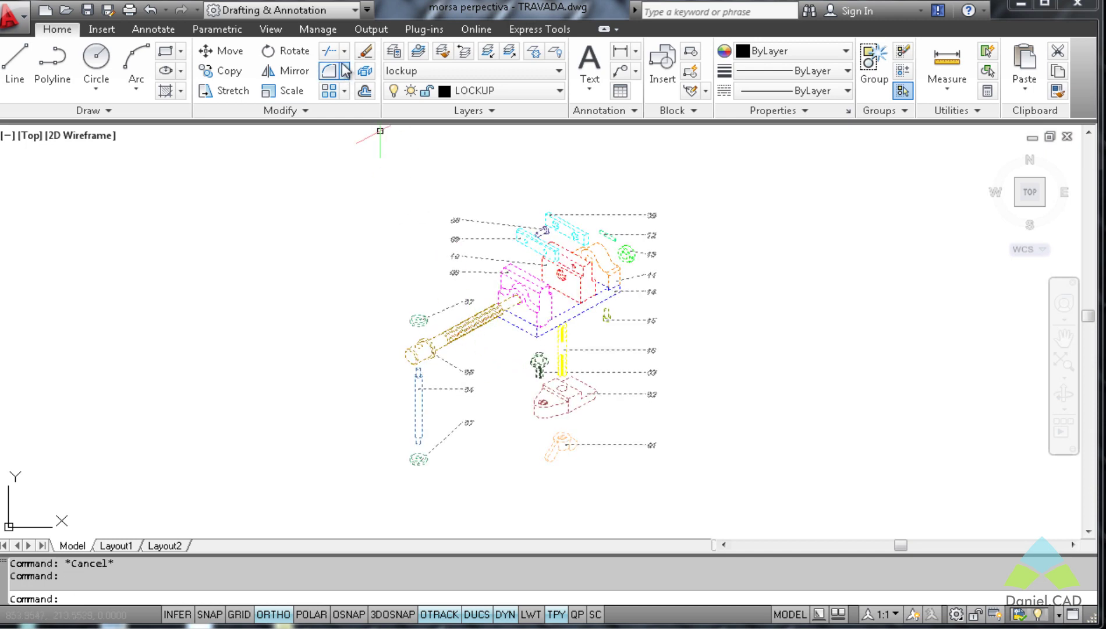
left_click(366, 73)
left_click(460, 326)
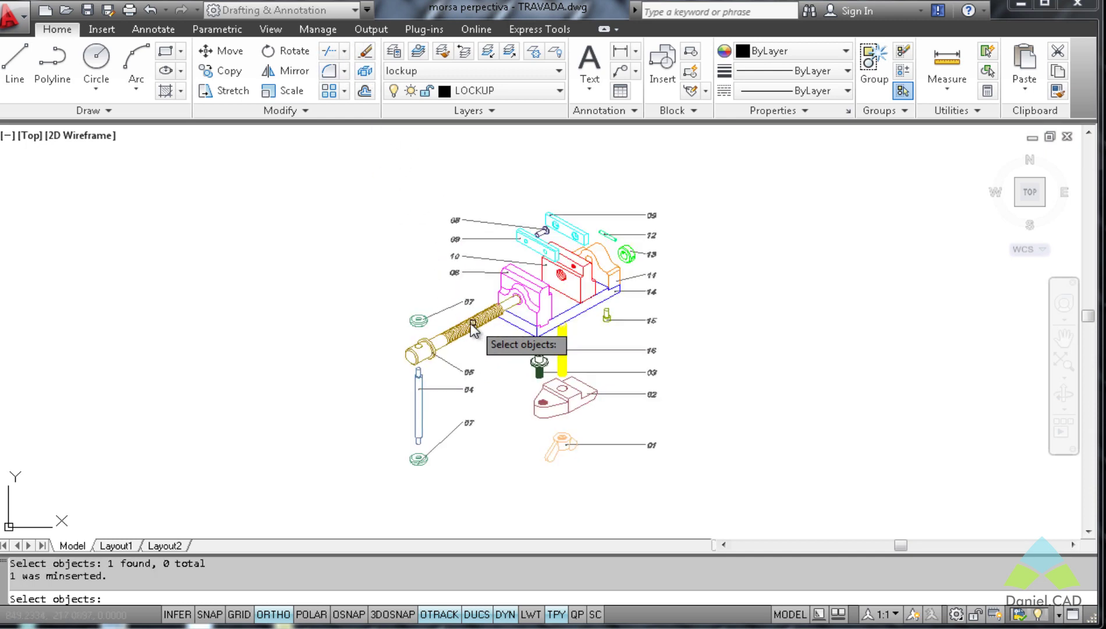
key("Escape")
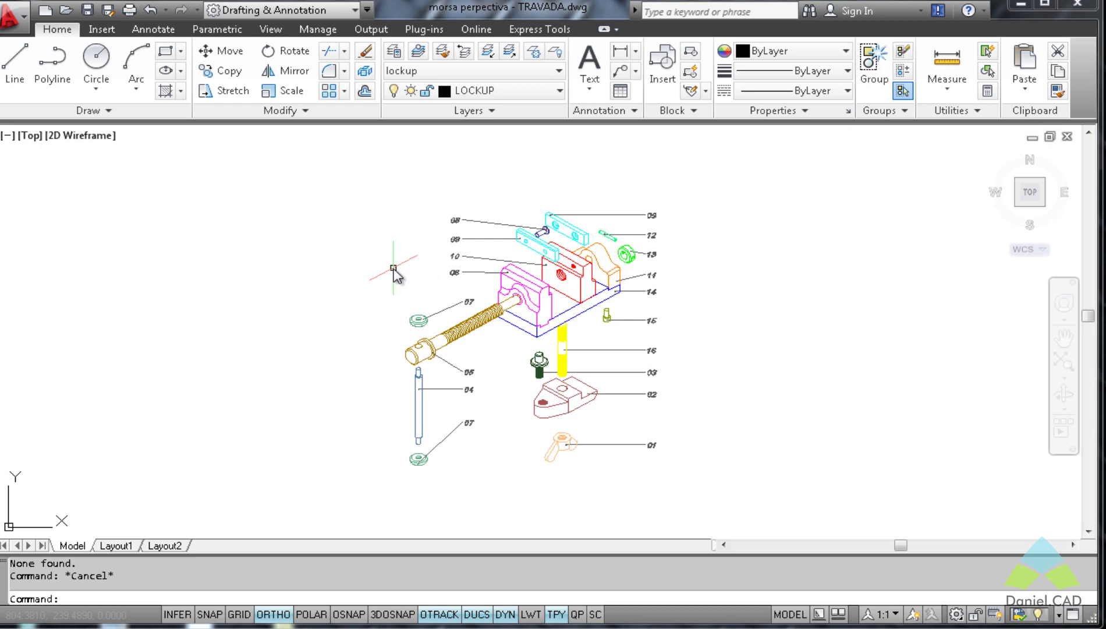
type("BURST")
key("Return")
left_click(486, 323)
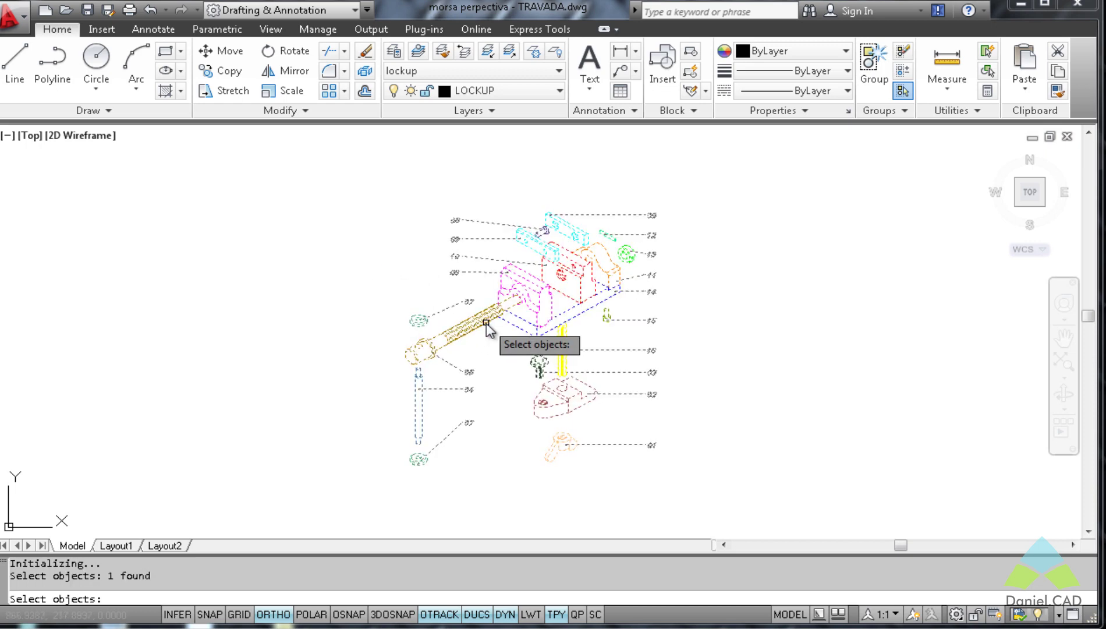
key("Return")
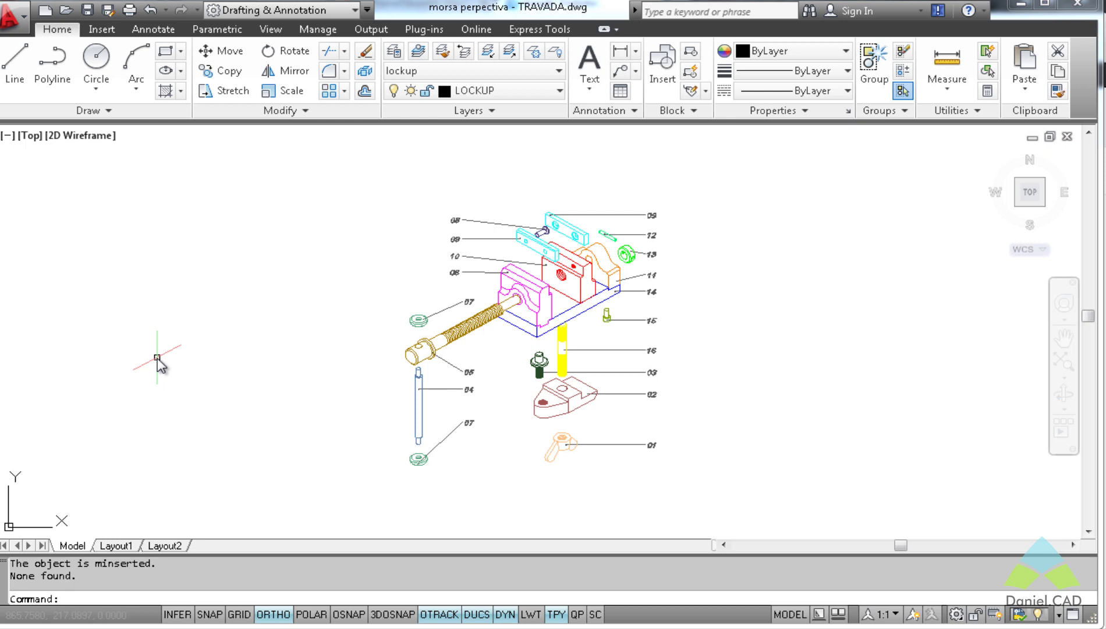
left_click(460, 355)
left_click(411, 346)
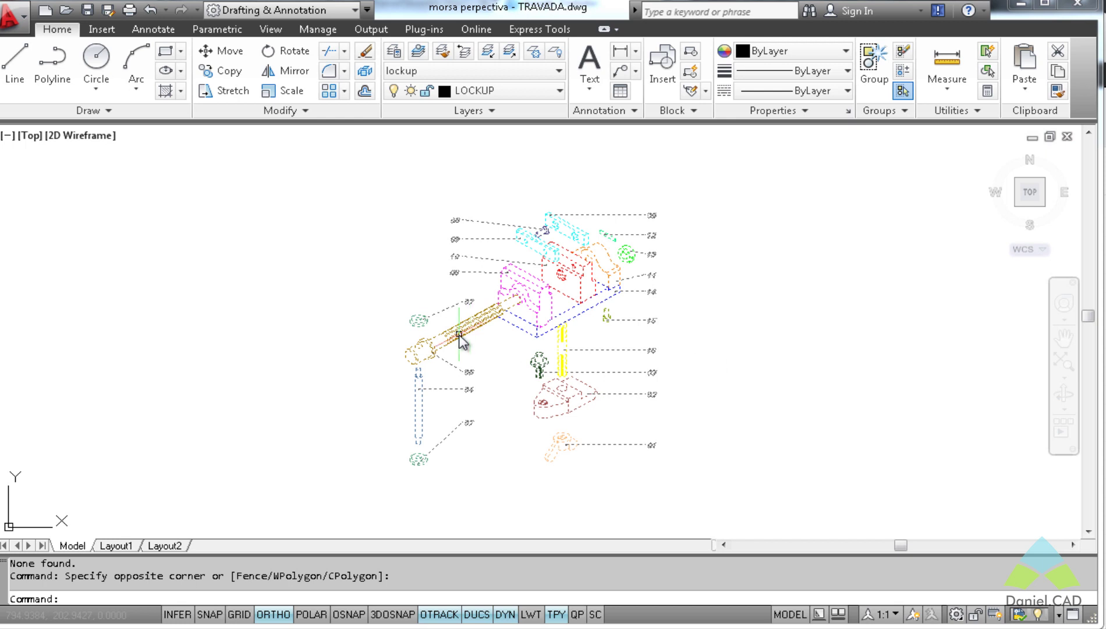
type("x")
key("Return")
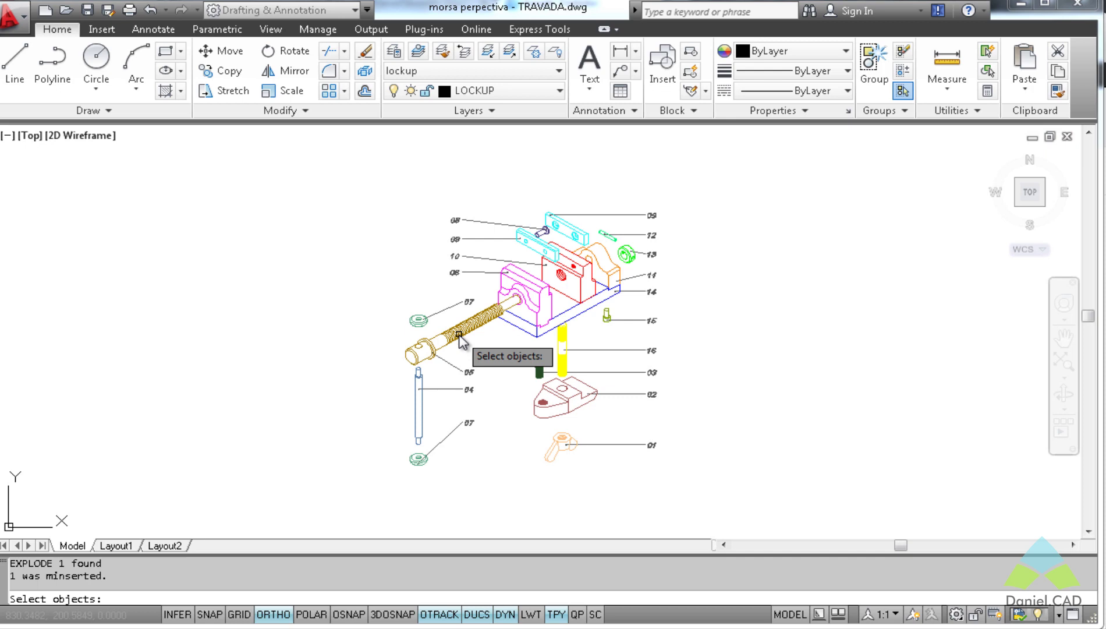
left_click(459, 340)
key("Return")
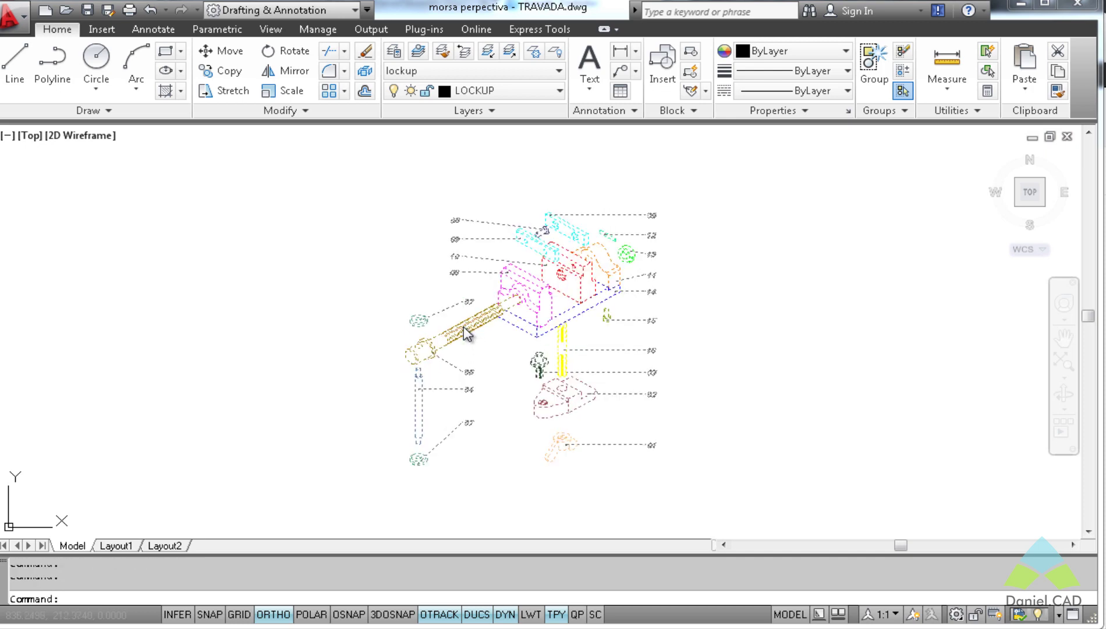
double_click(465, 334)
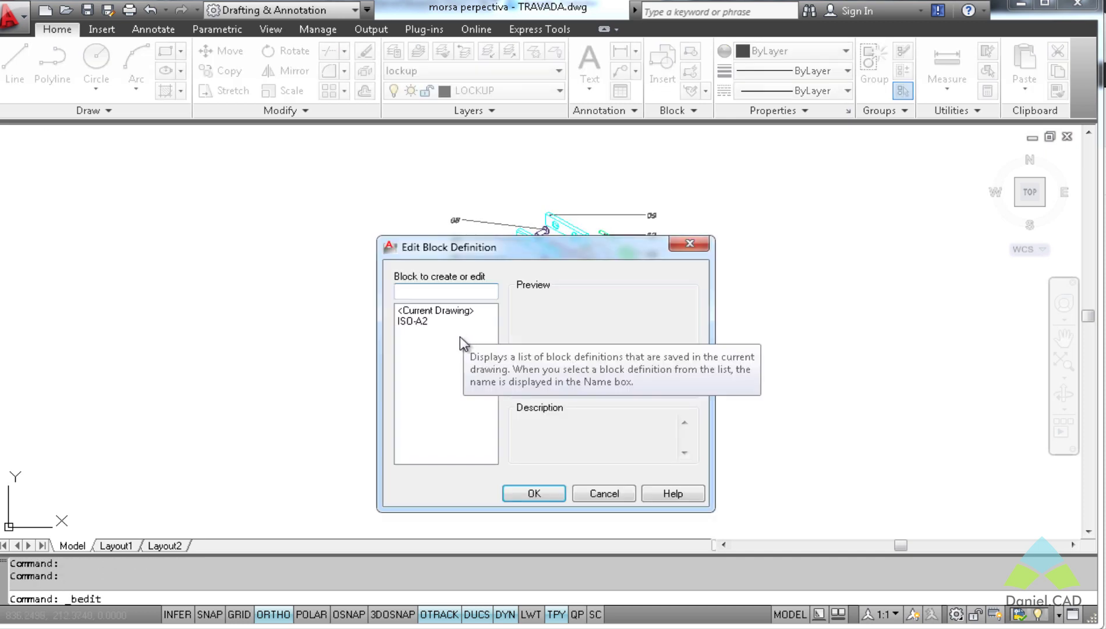
left_click(418, 321)
left_click(425, 311)
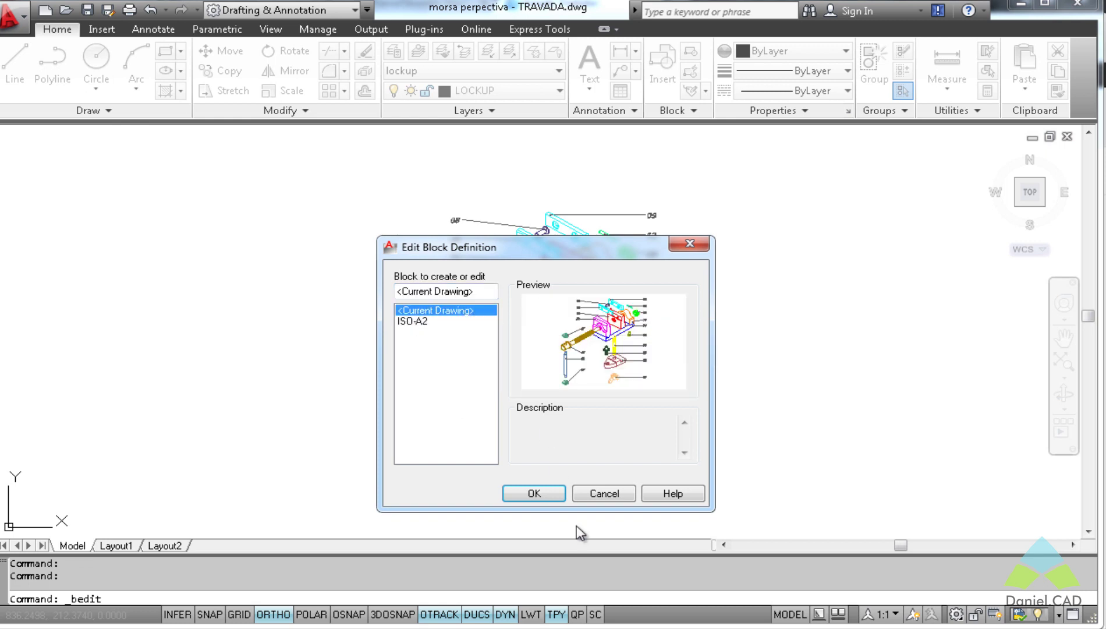
left_click(557, 492)
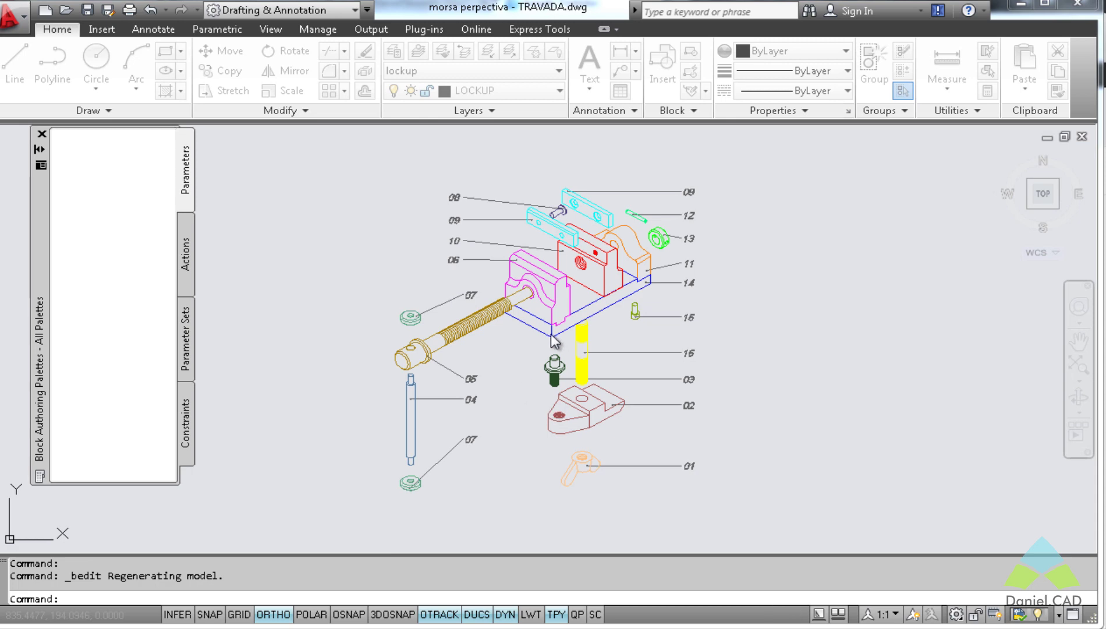
left_click(550, 349)
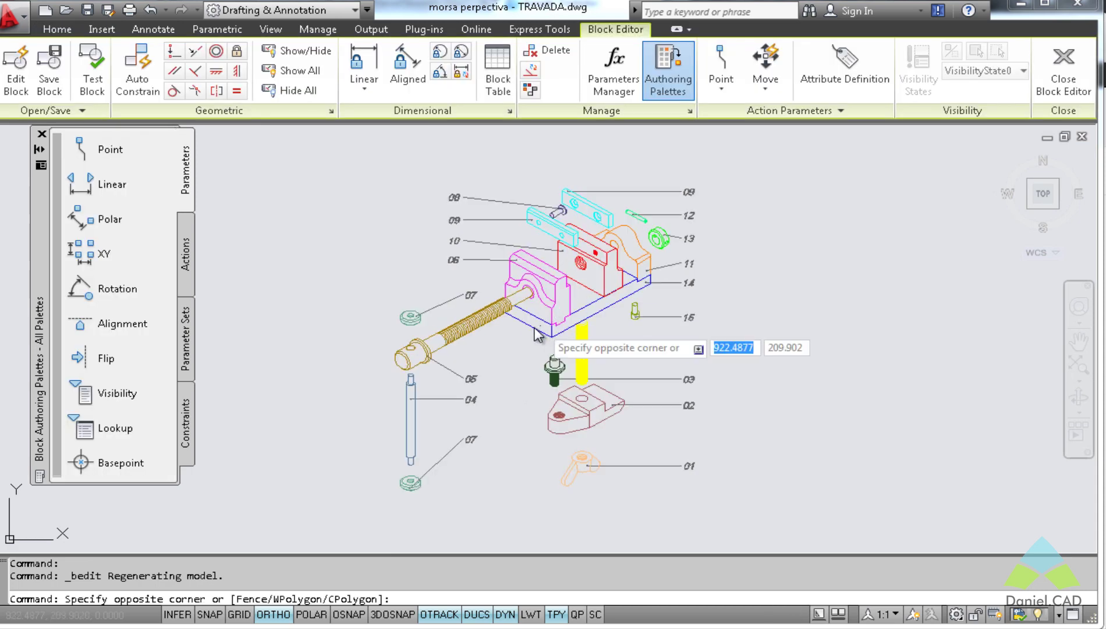
double_click(532, 330)
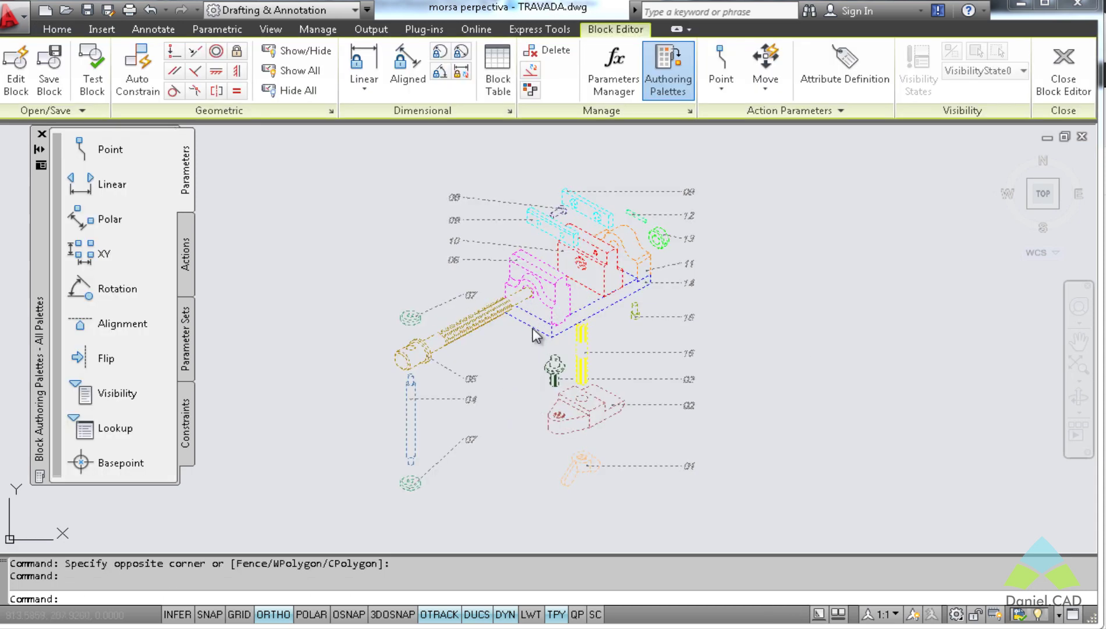
left_click(604, 493)
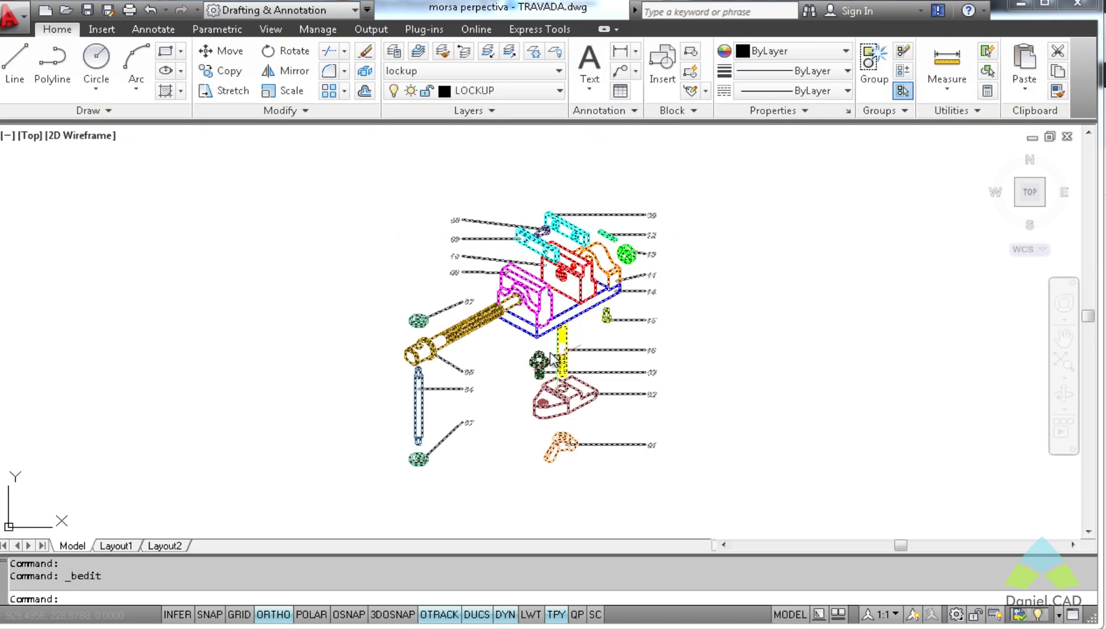
double_click(538, 347)
left_click(446, 310)
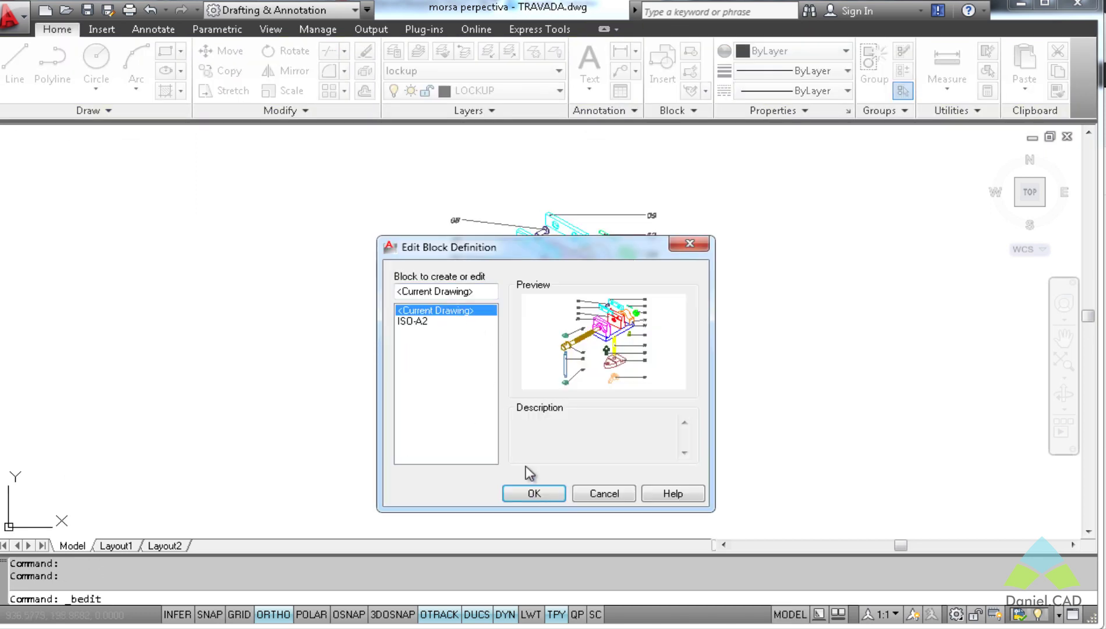
left_click(534, 494)
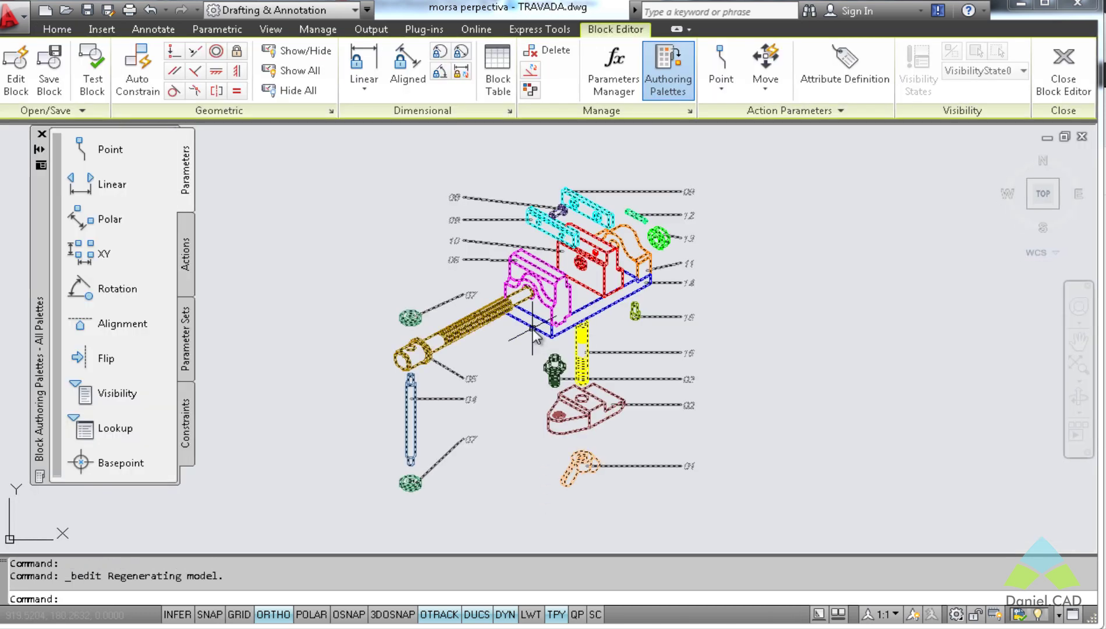
type("x")
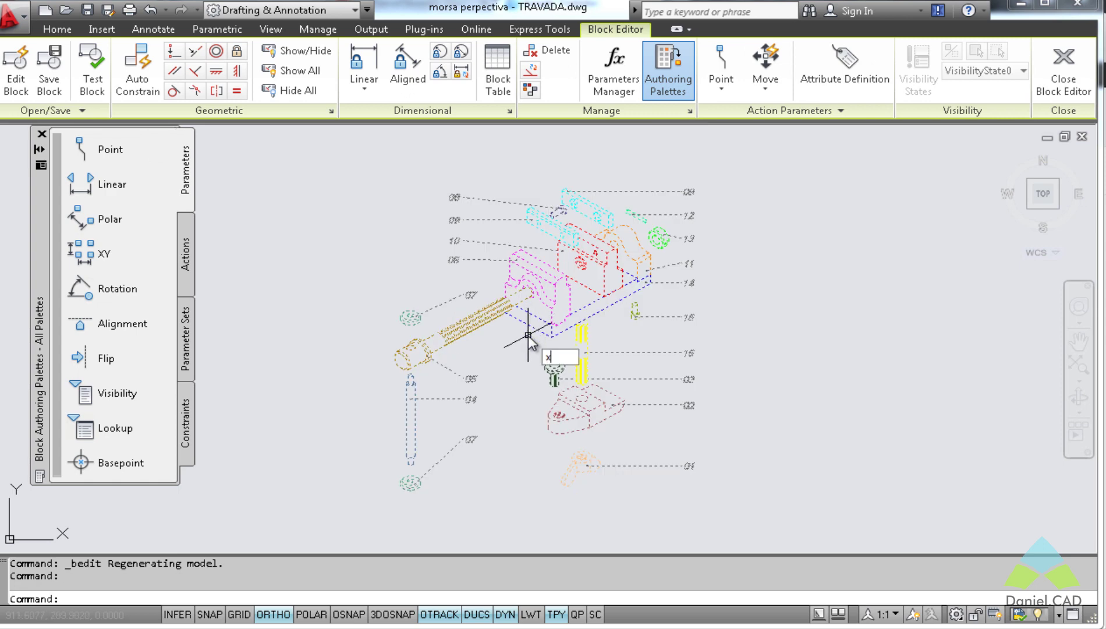
key("Return")
left_click(524, 326)
key("Return")
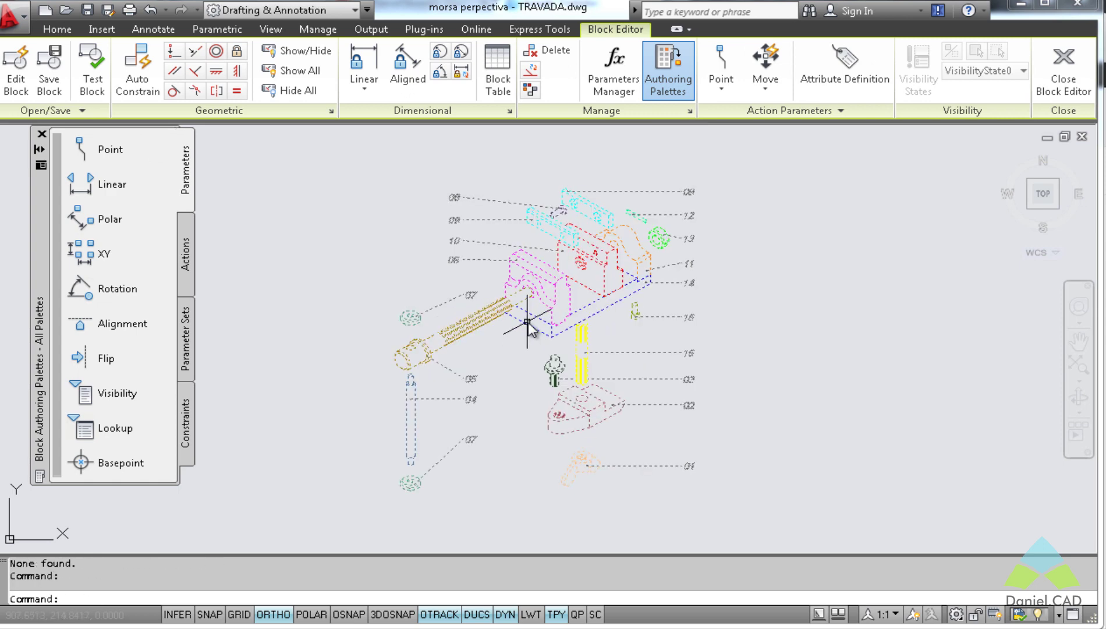
key("Escape")
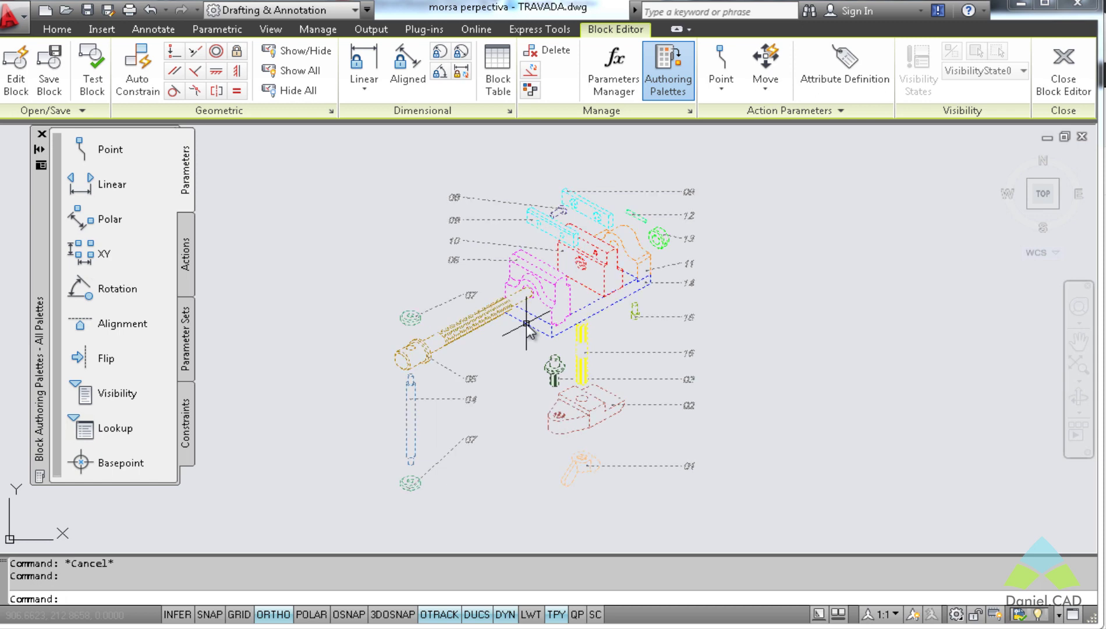
left_click(1063, 67)
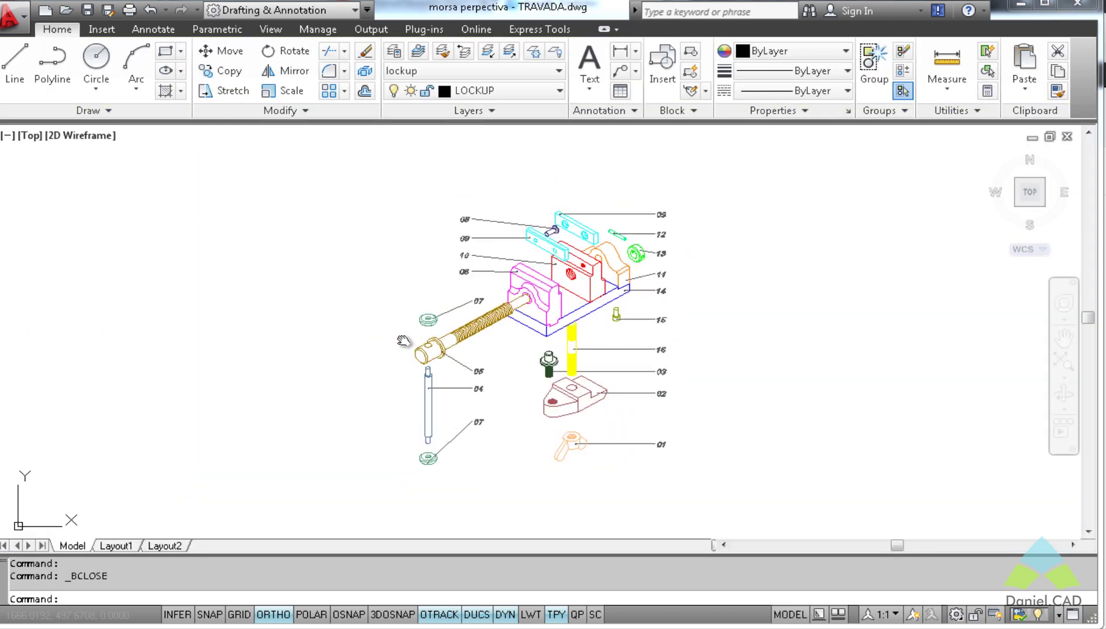